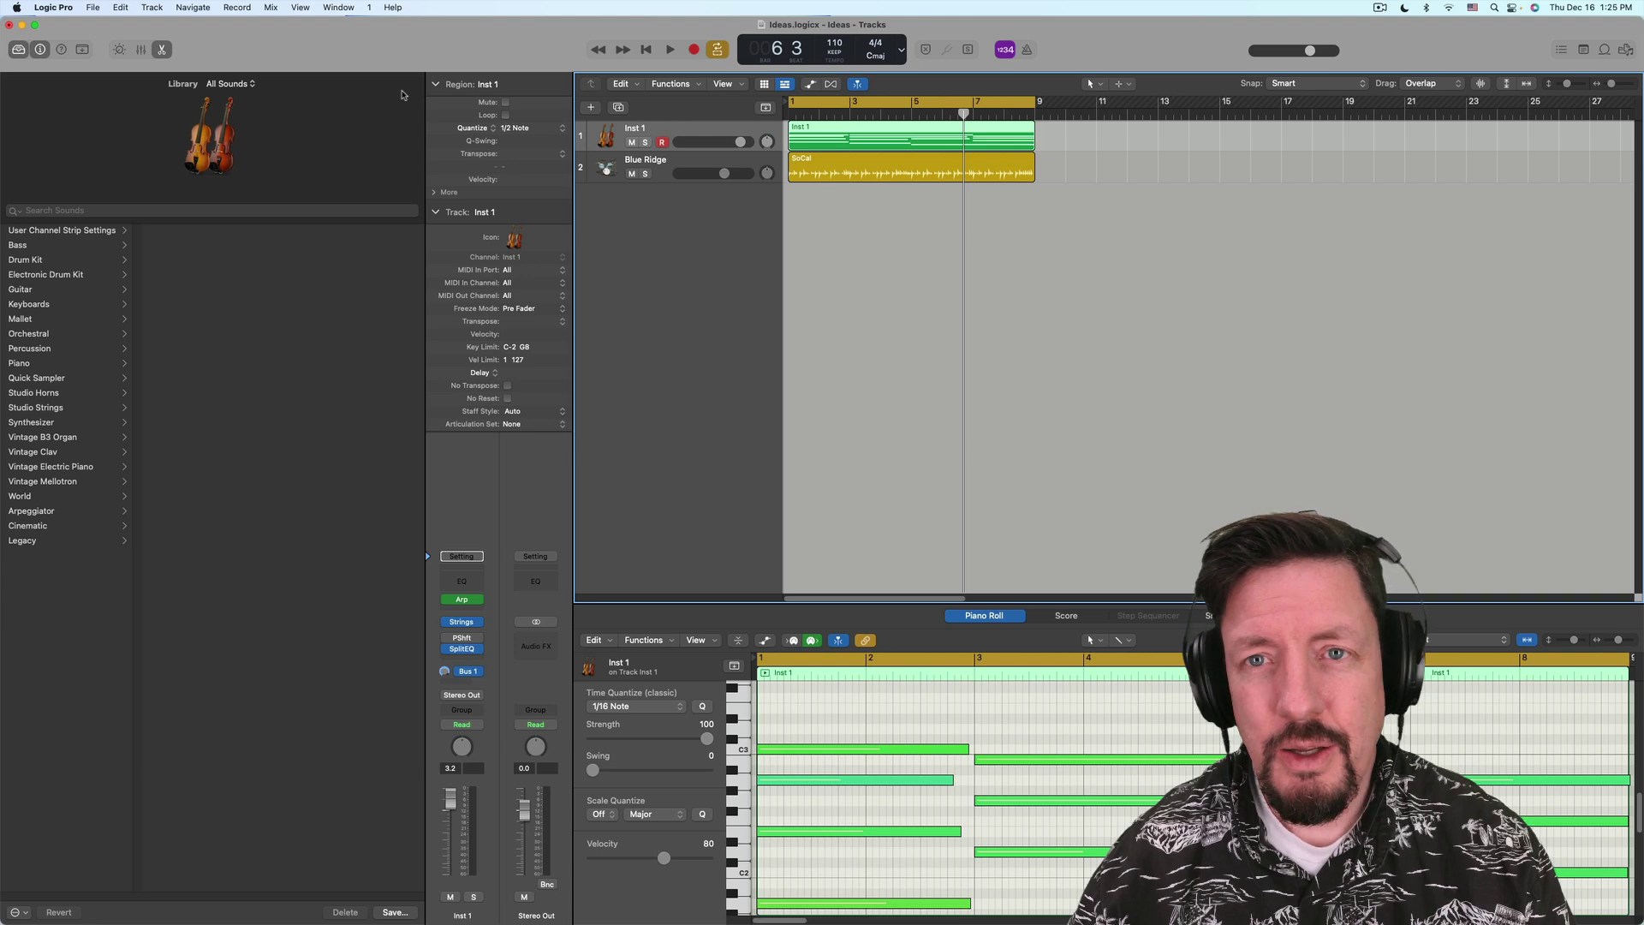
Step: Audition the Studio Strings arpeggio twice, playing from bar 1 and the cycle start
key("Return")
key("space")
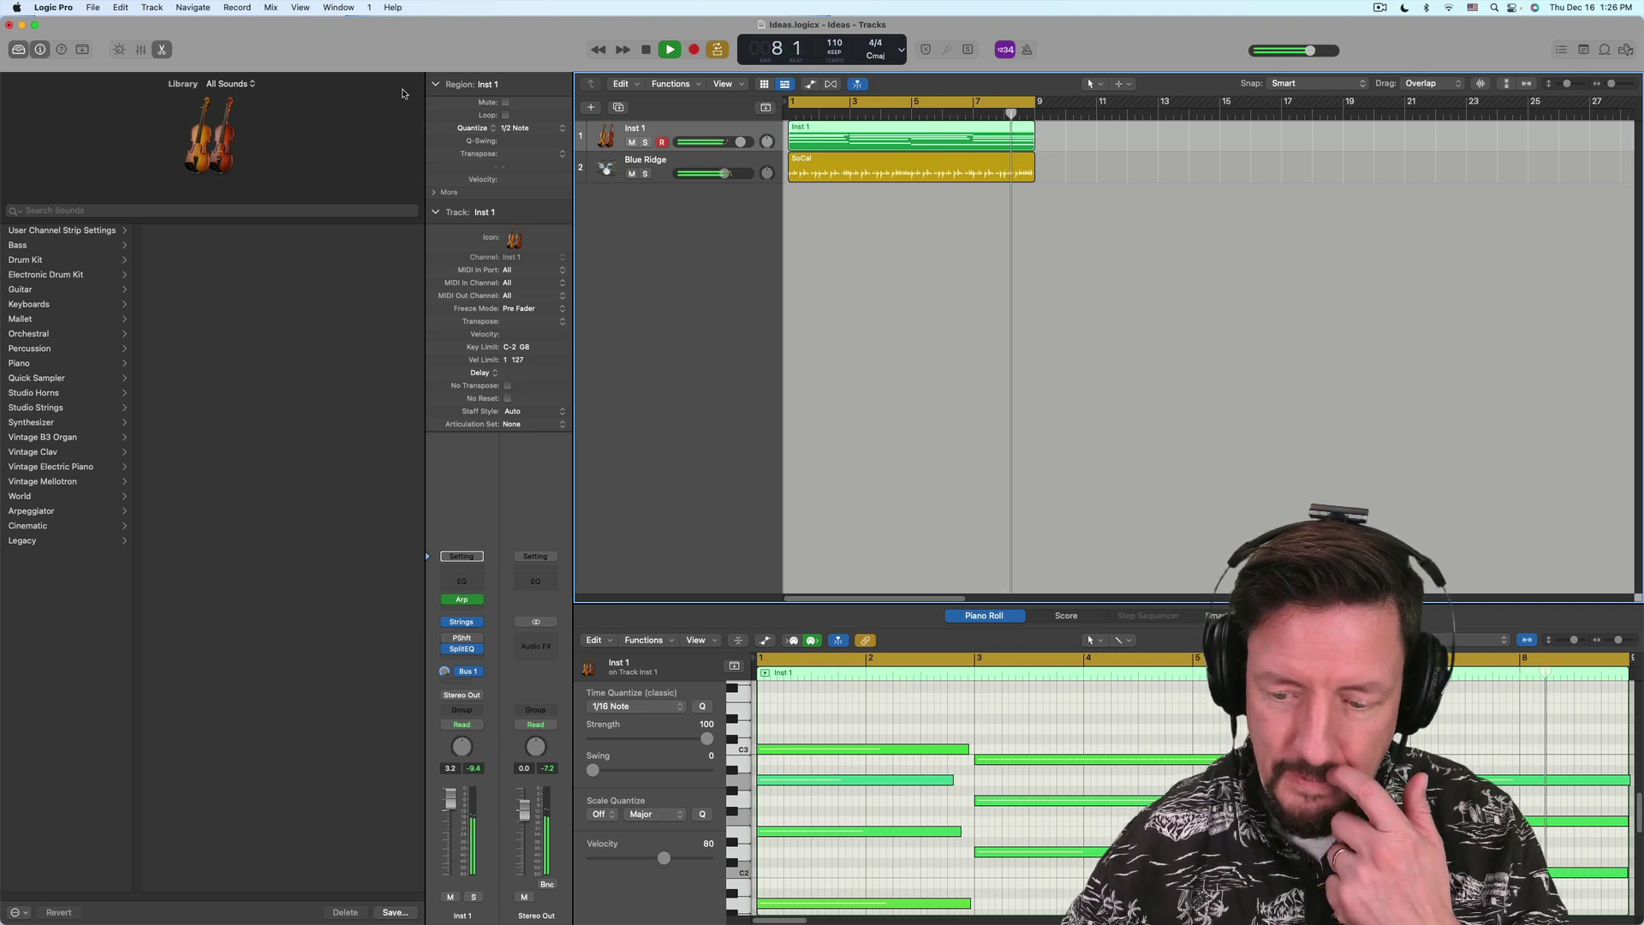
key("space")
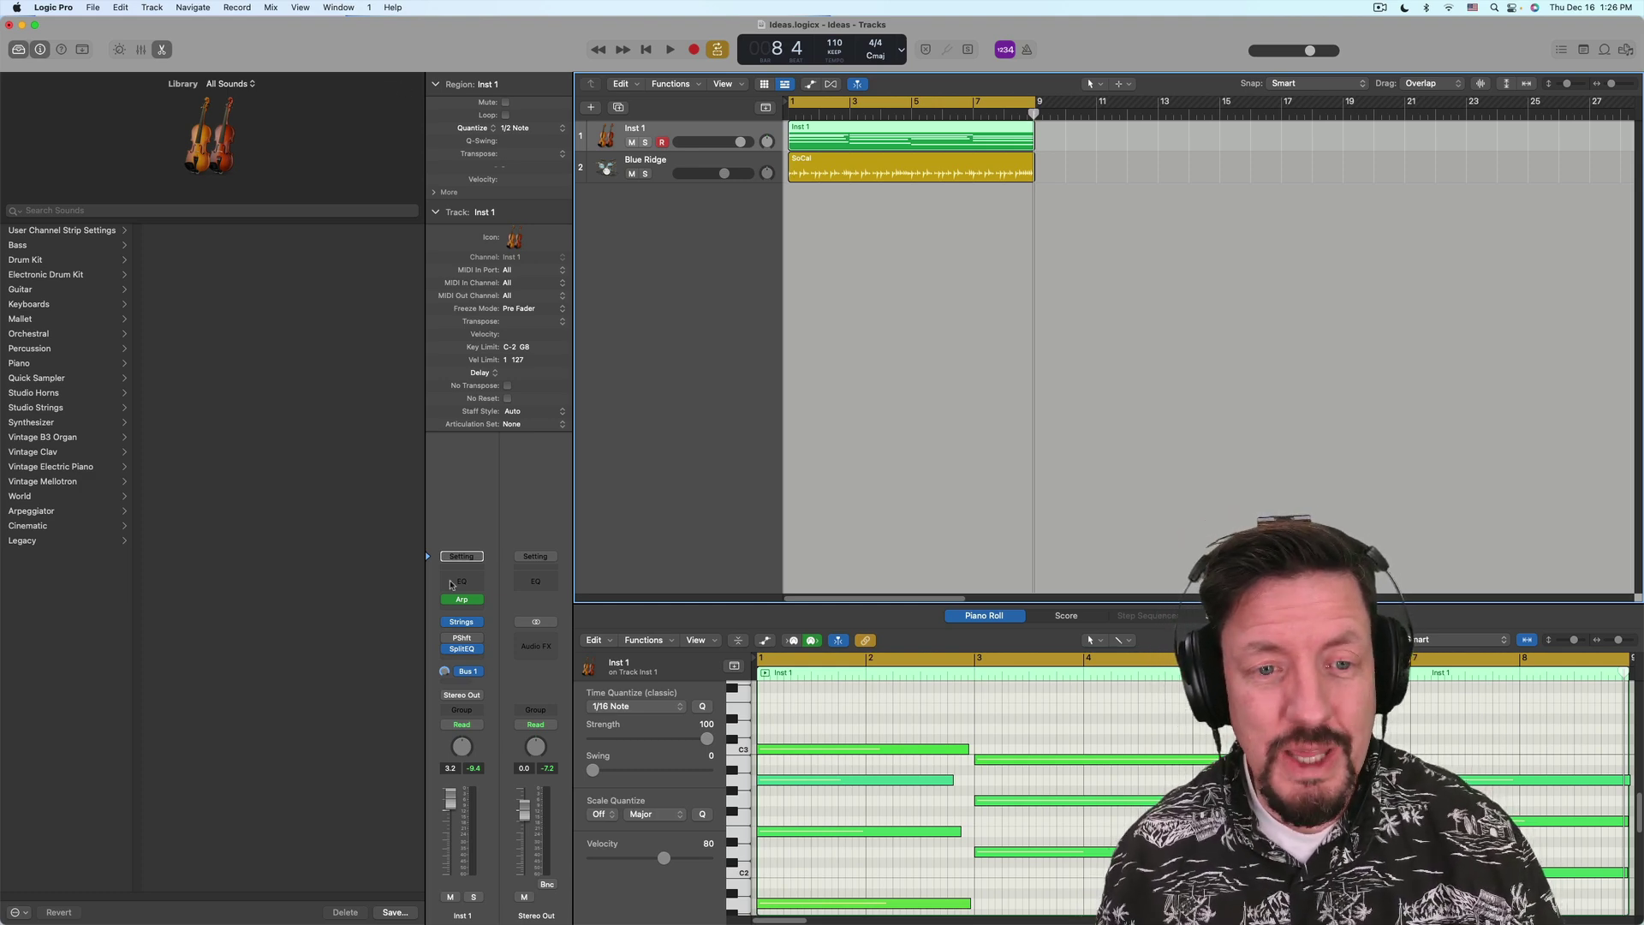
mouse_move(446, 654)
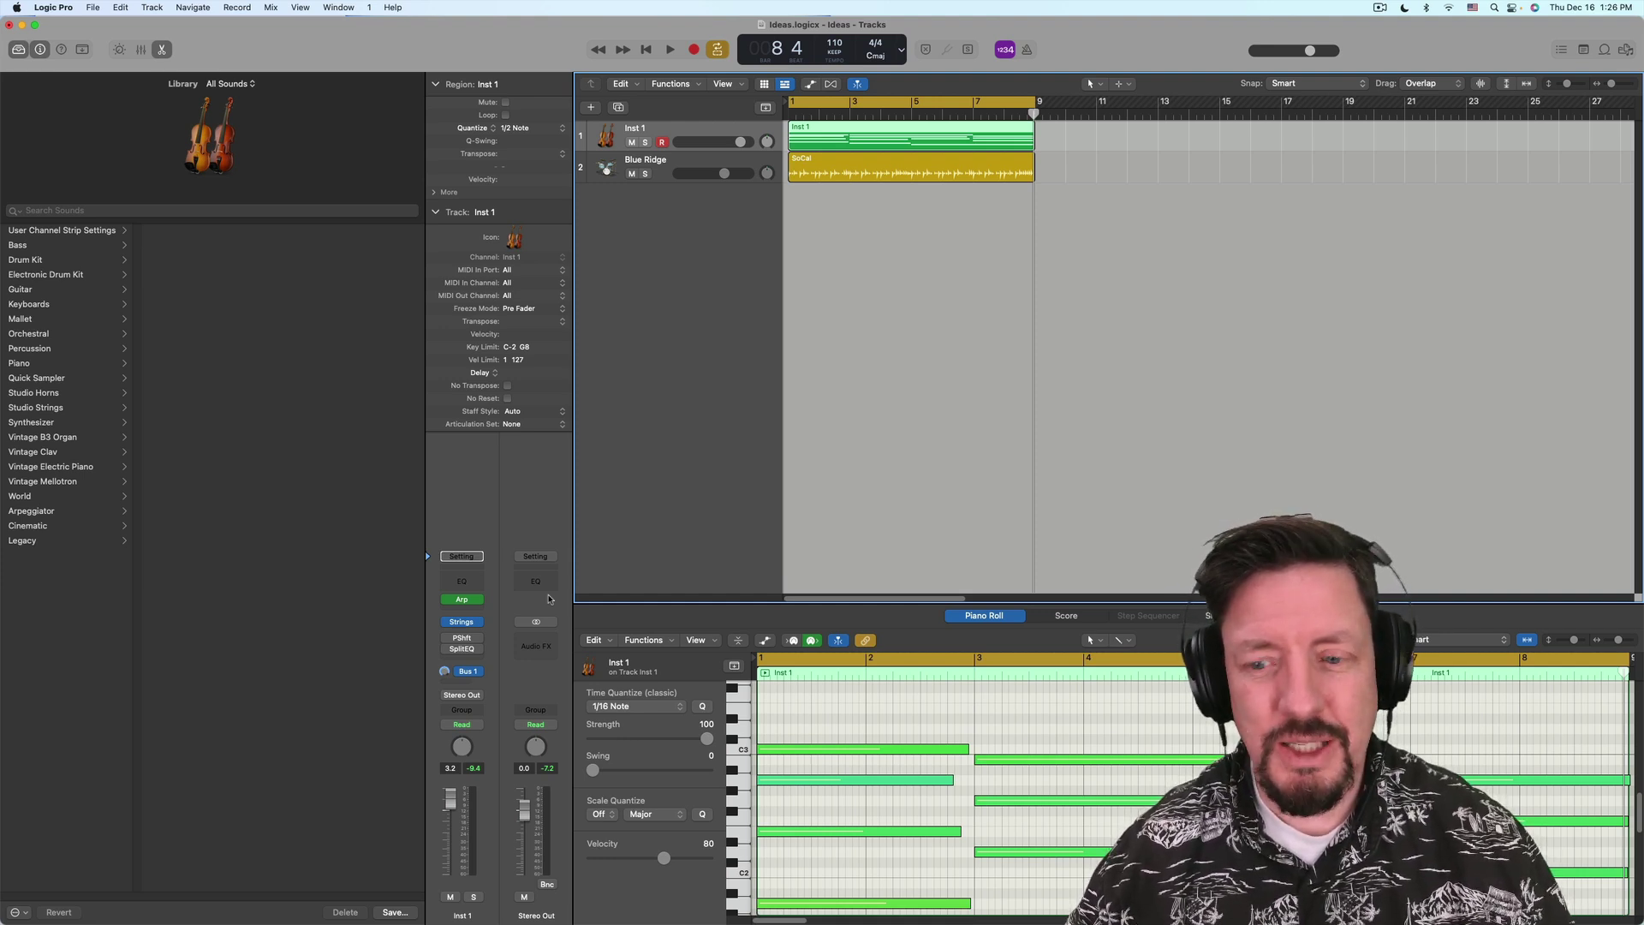
key("space")
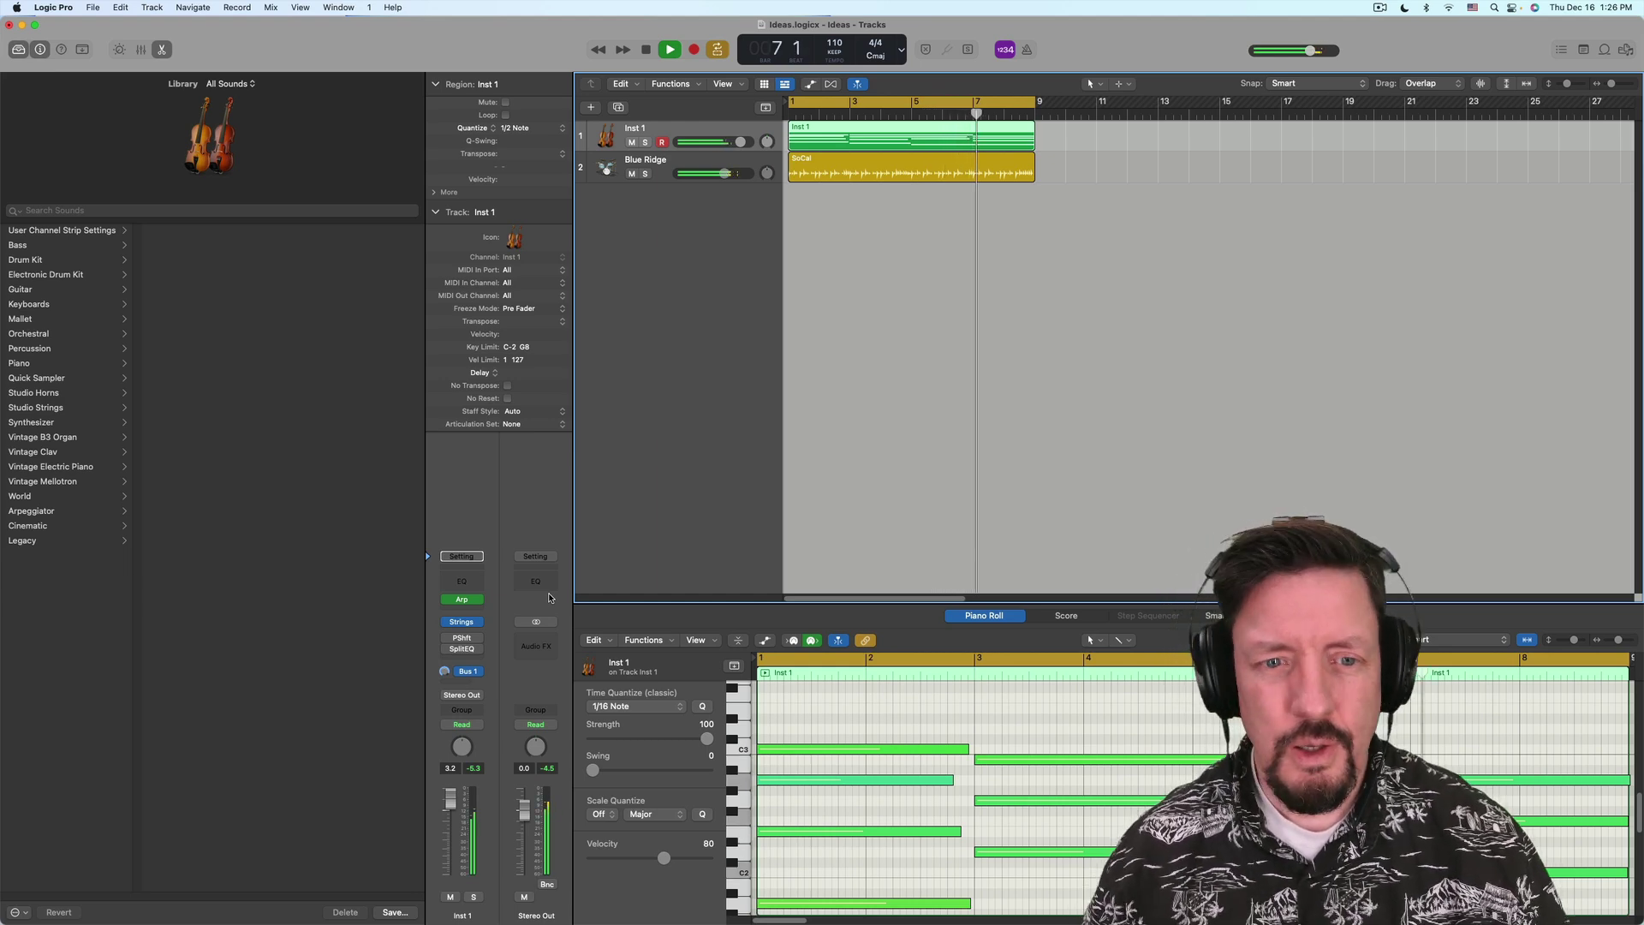
key("space")
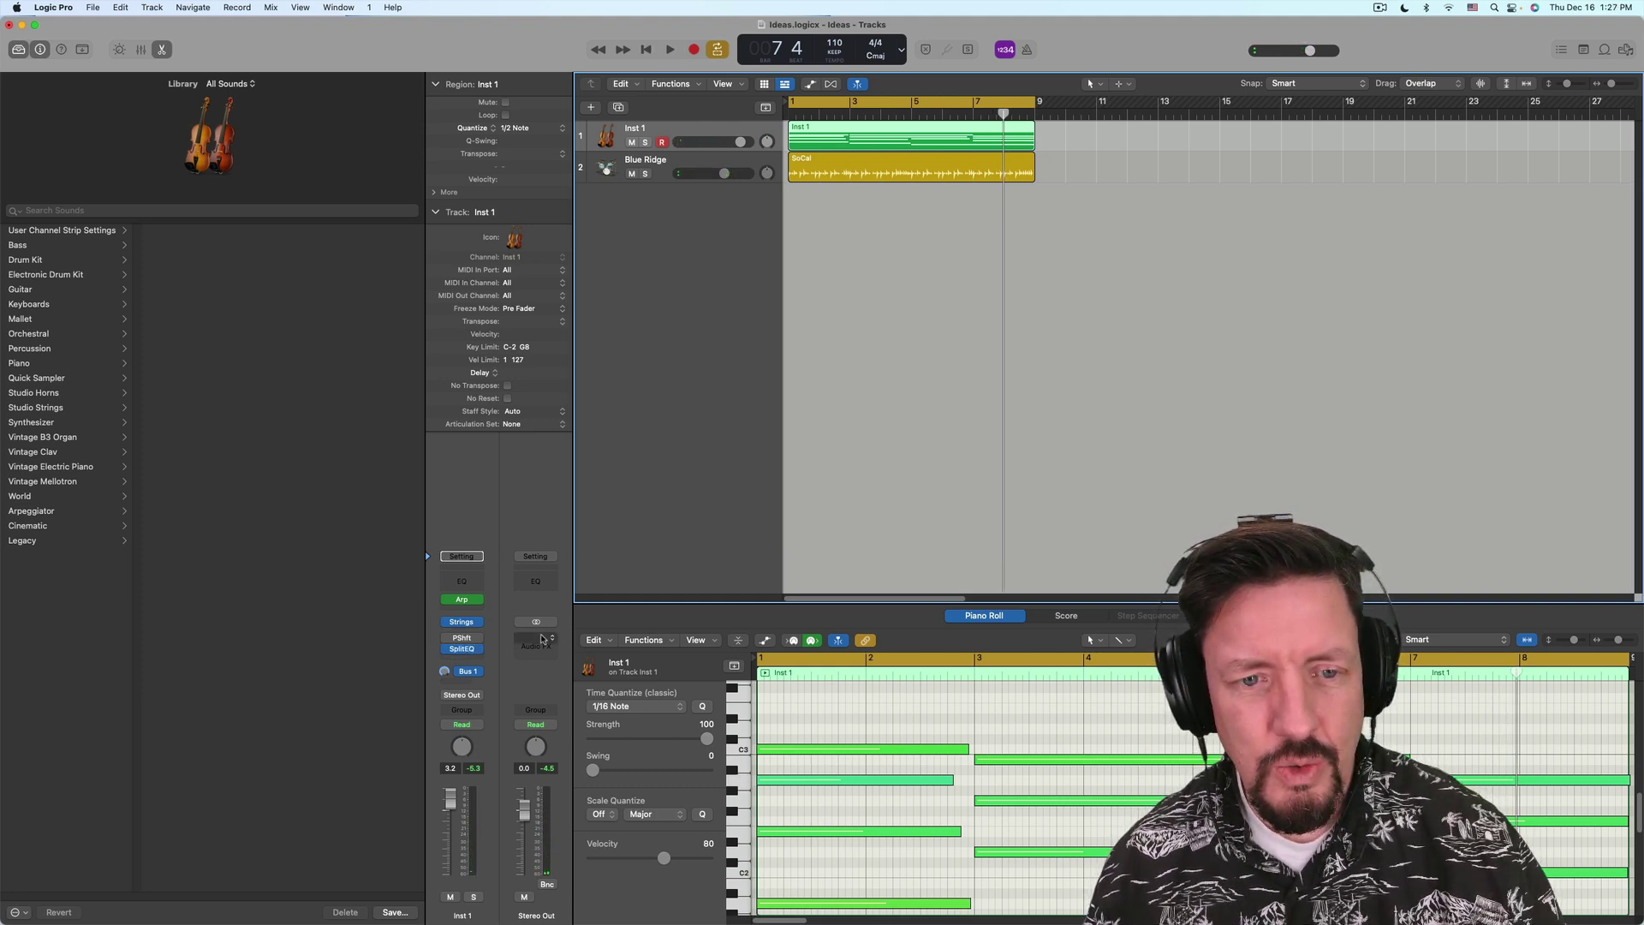
Step: Replay from bar 1, then open Inst 1's Studio Strings window and move it down-right
key("Return")
key("space")
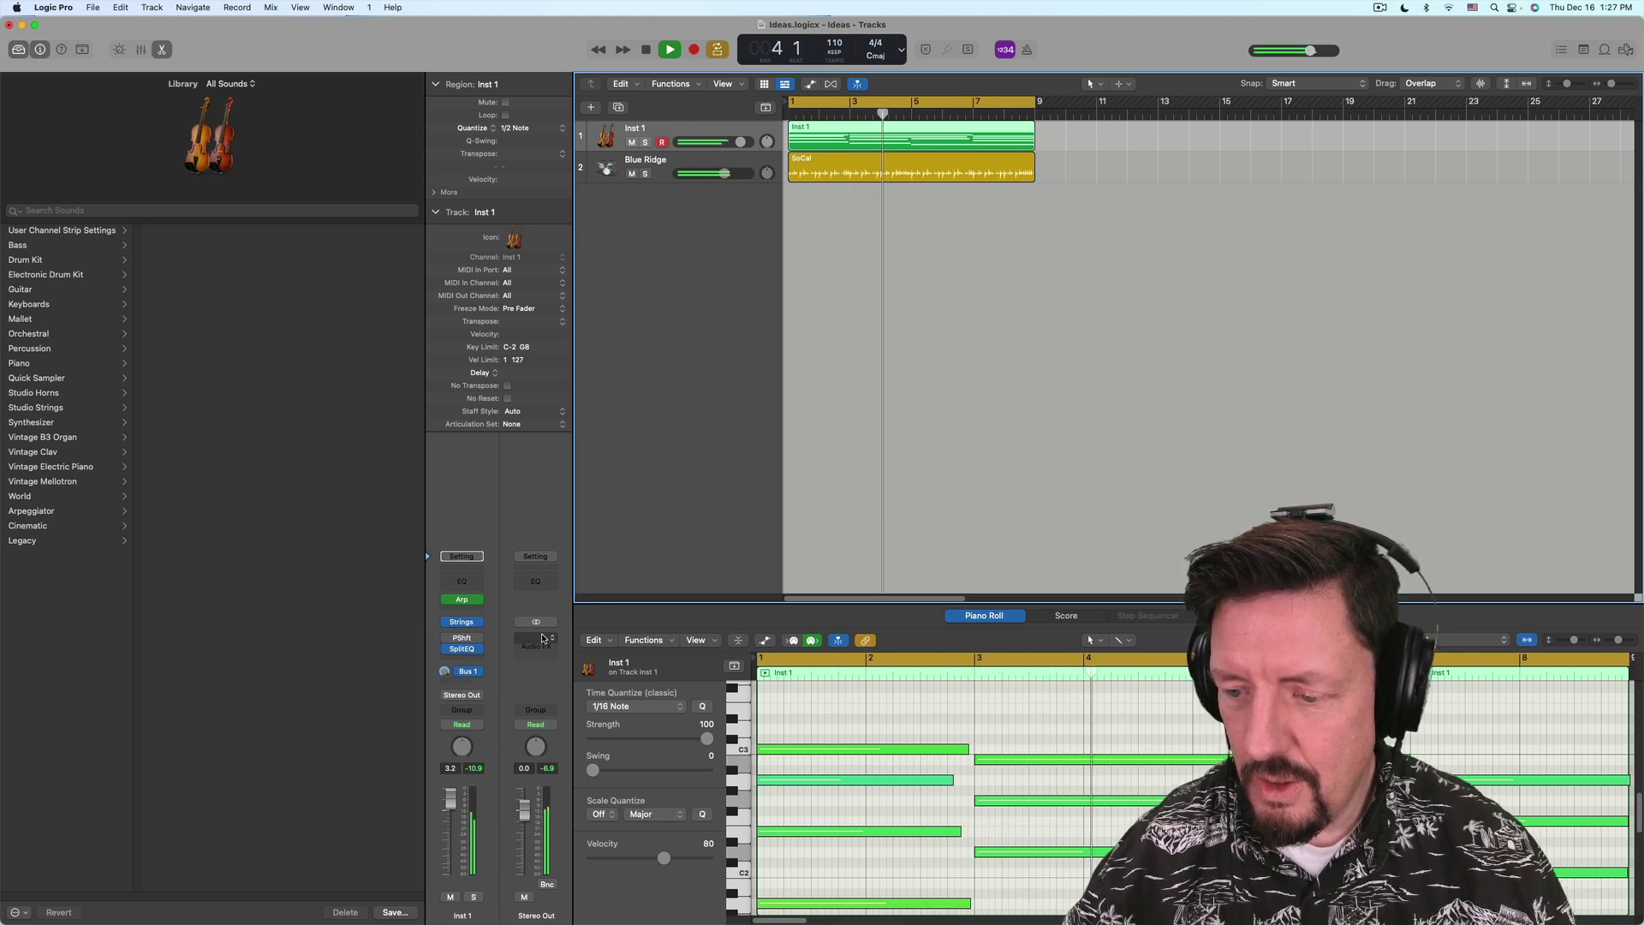
key("space")
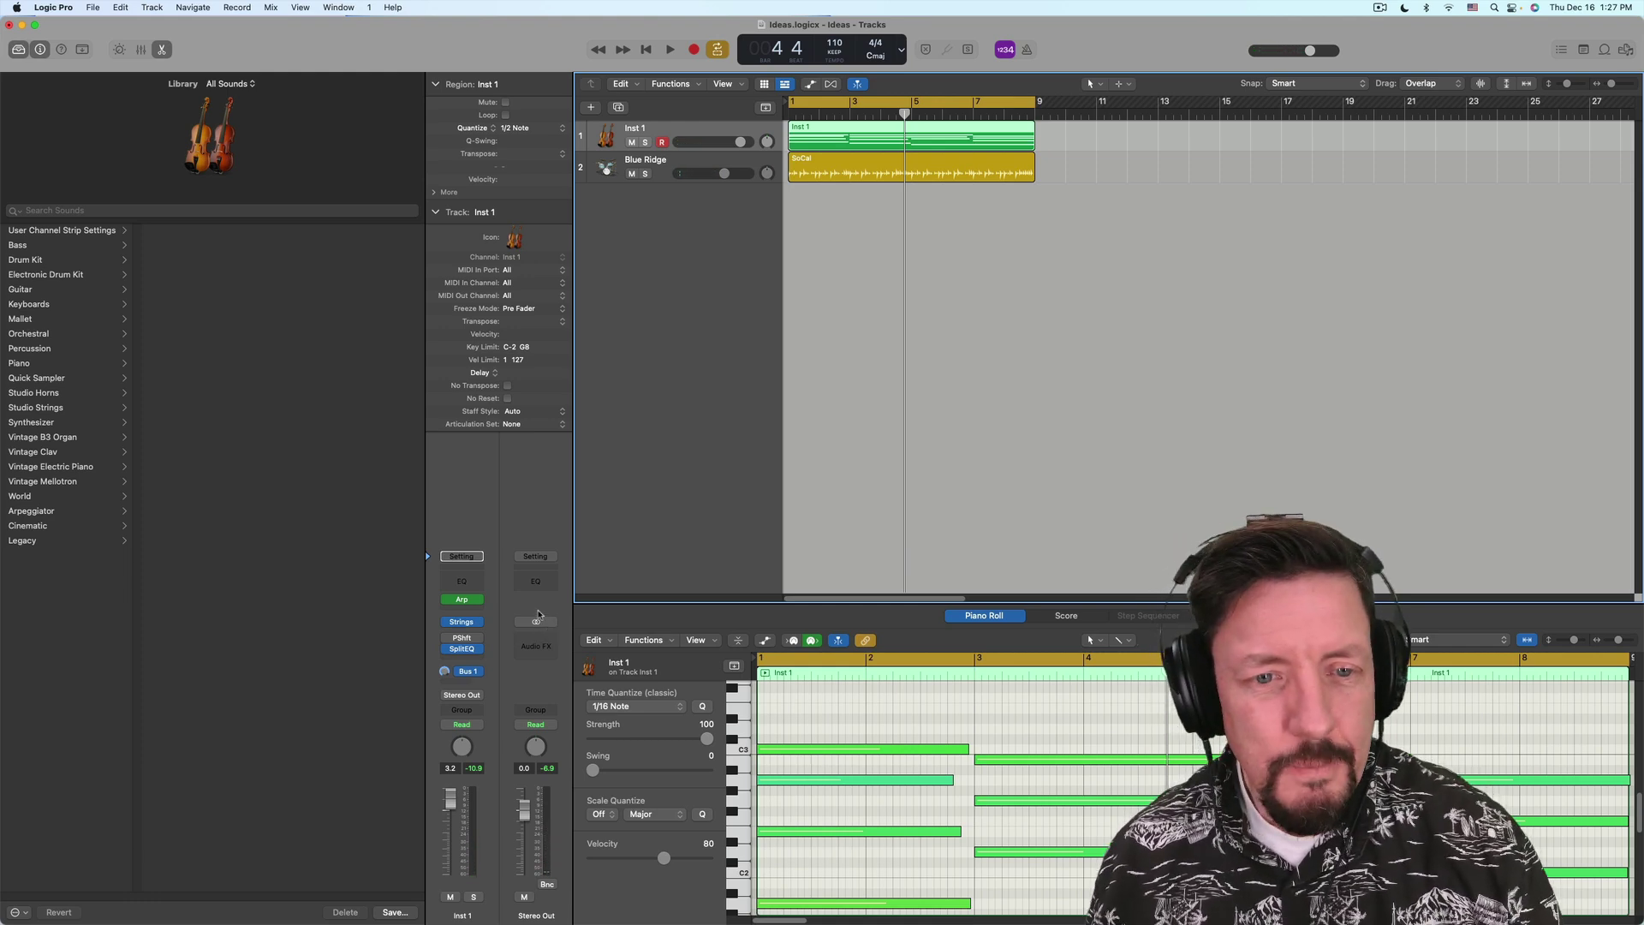
left_click(463, 622)
left_click_drag(884, 193, 980, 263)
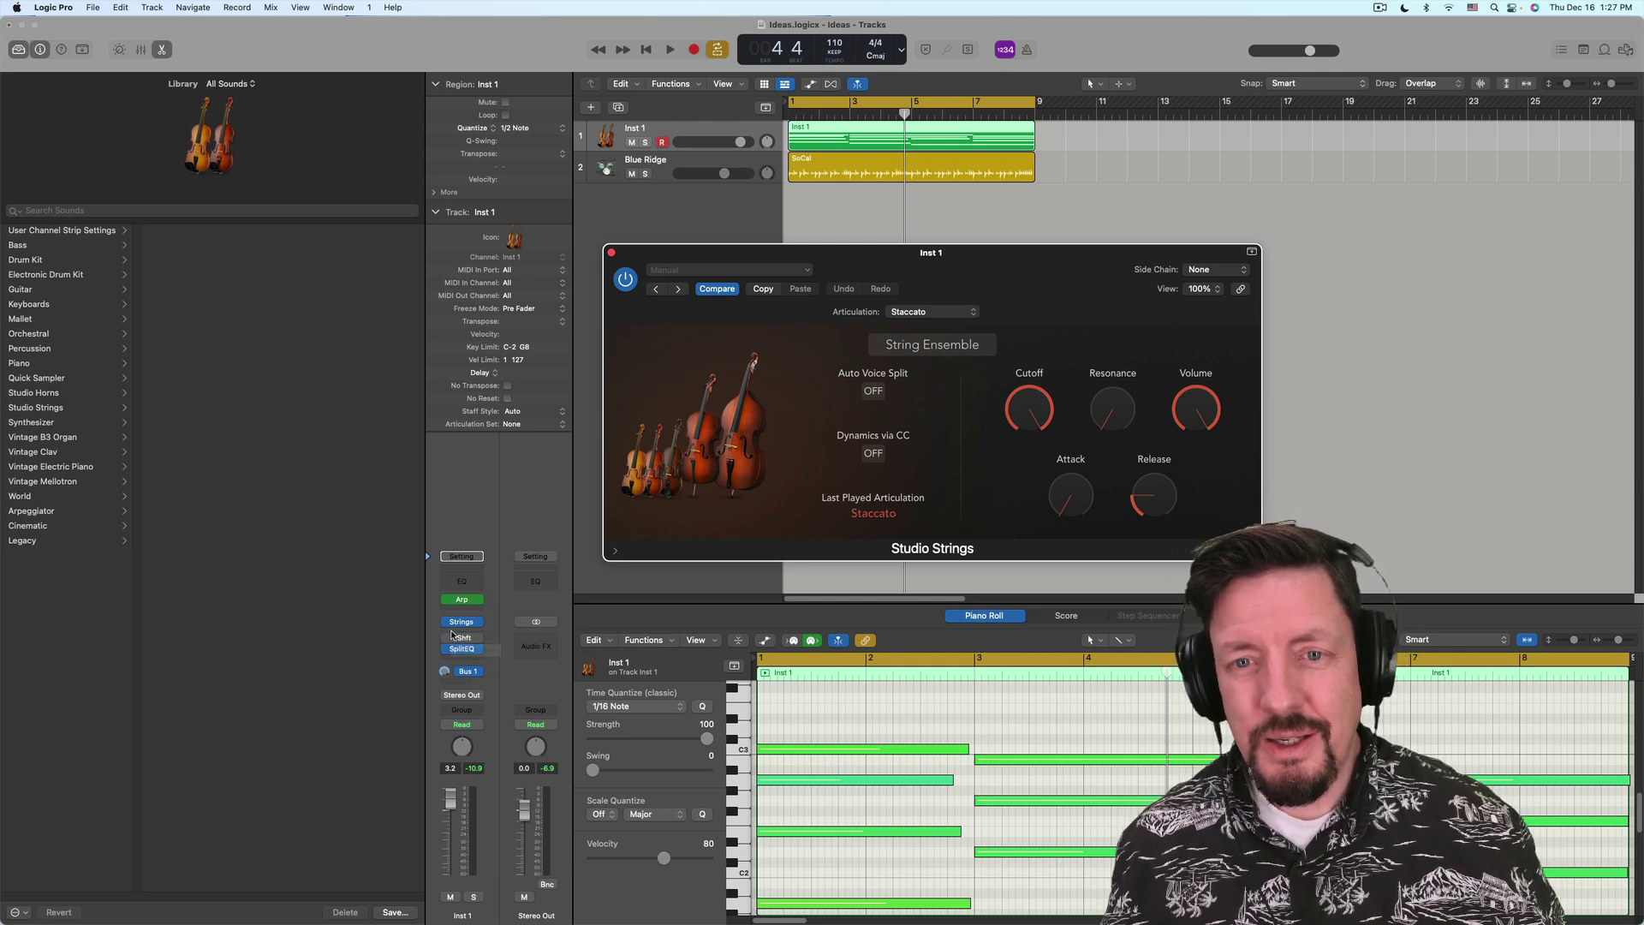
Step: Switch to the Finder 'cello' search and Quick Look the Cello Side.jpg diagram
key("super+Tab")
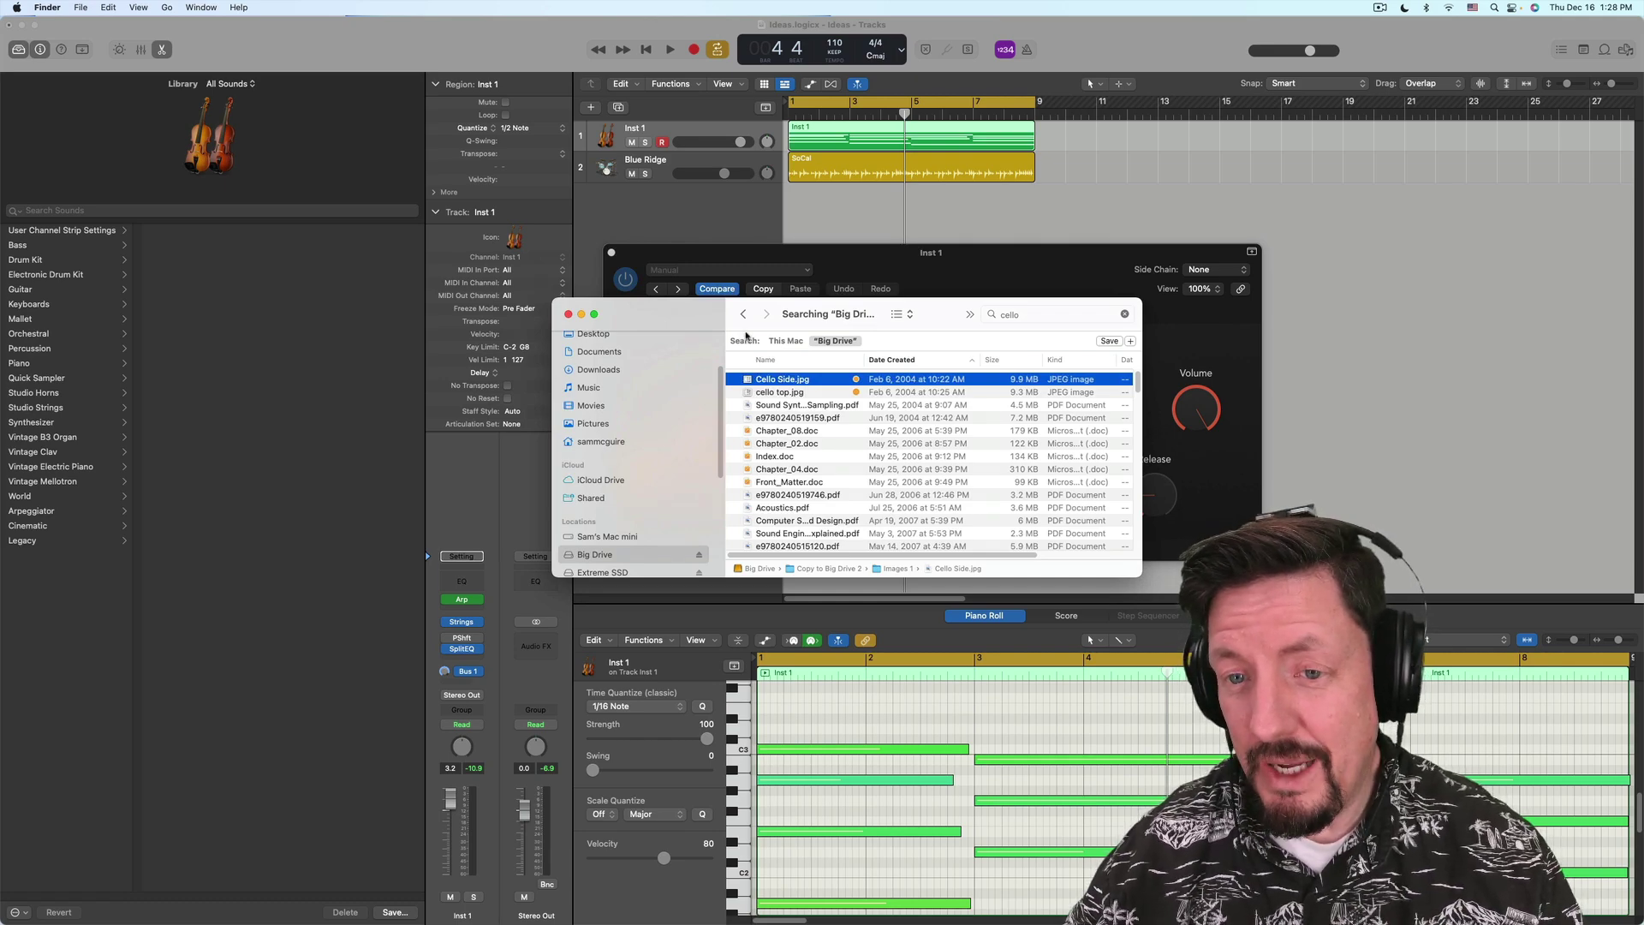
key("space")
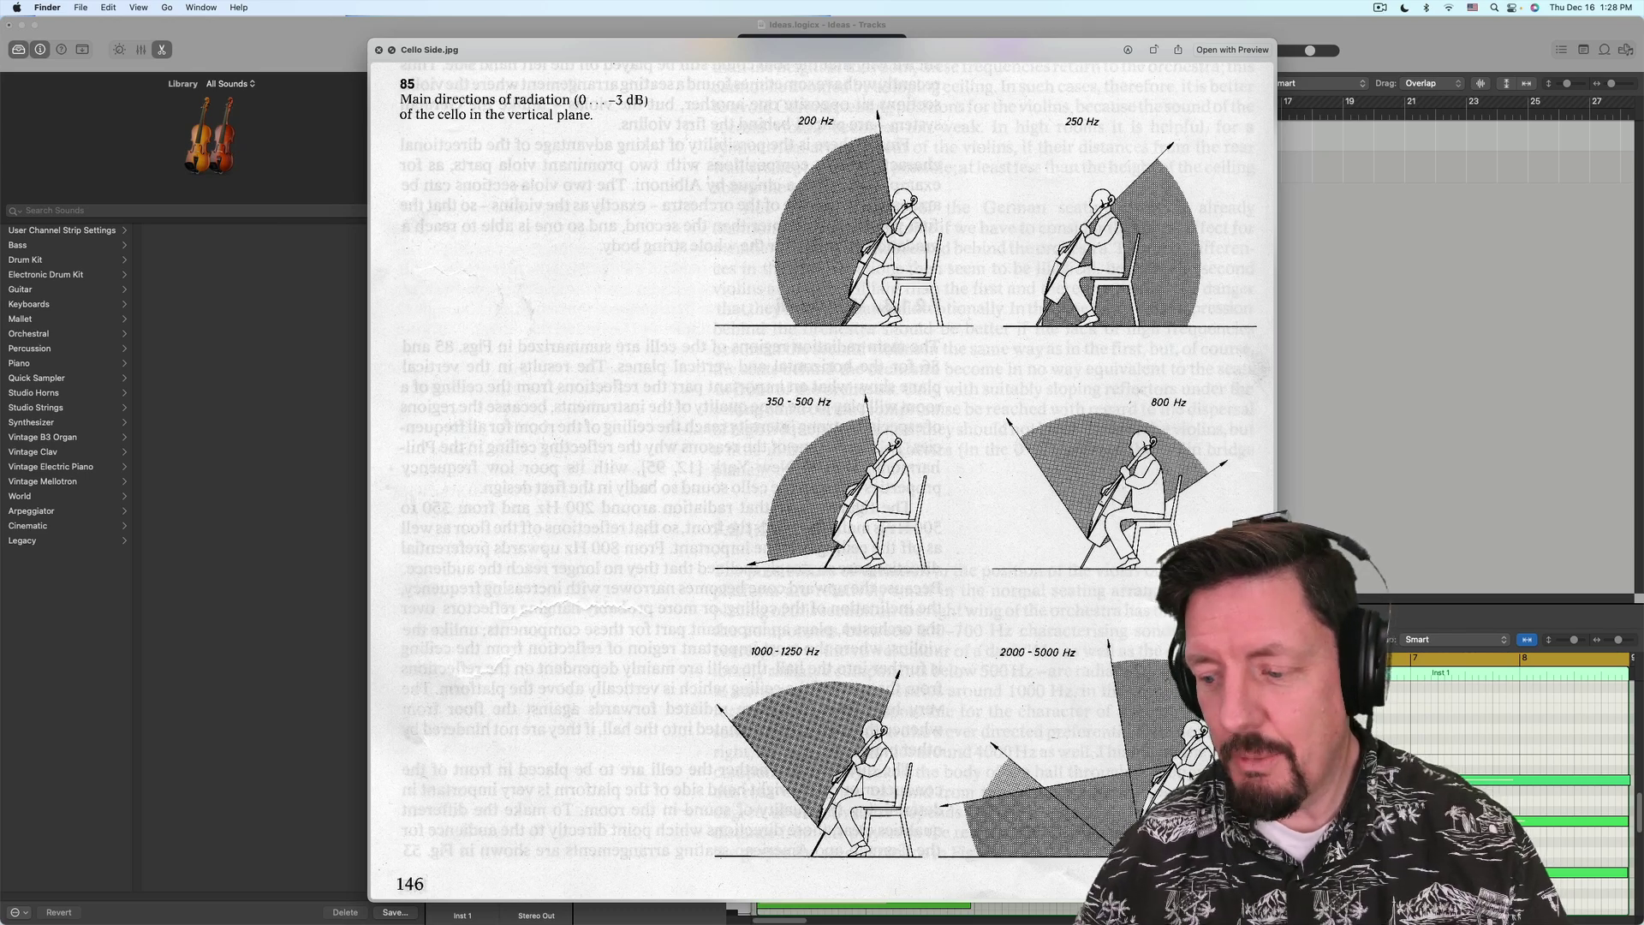
key("space")
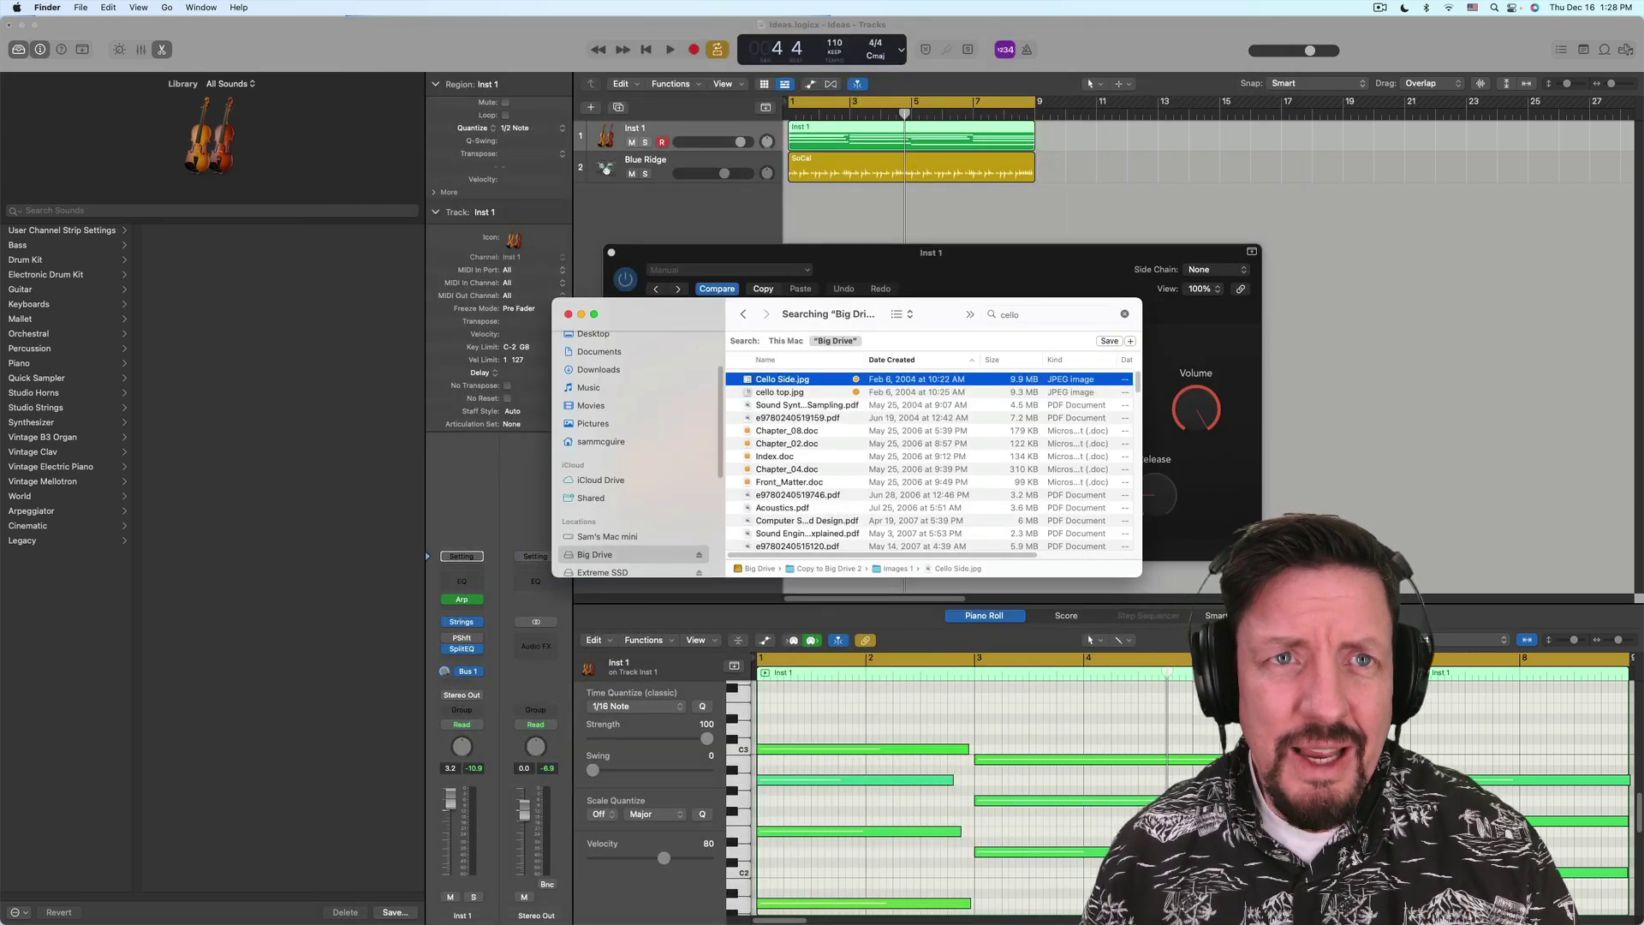
Step: Bring Logic Pro back in front of the Finder search window
left_click(466, 62)
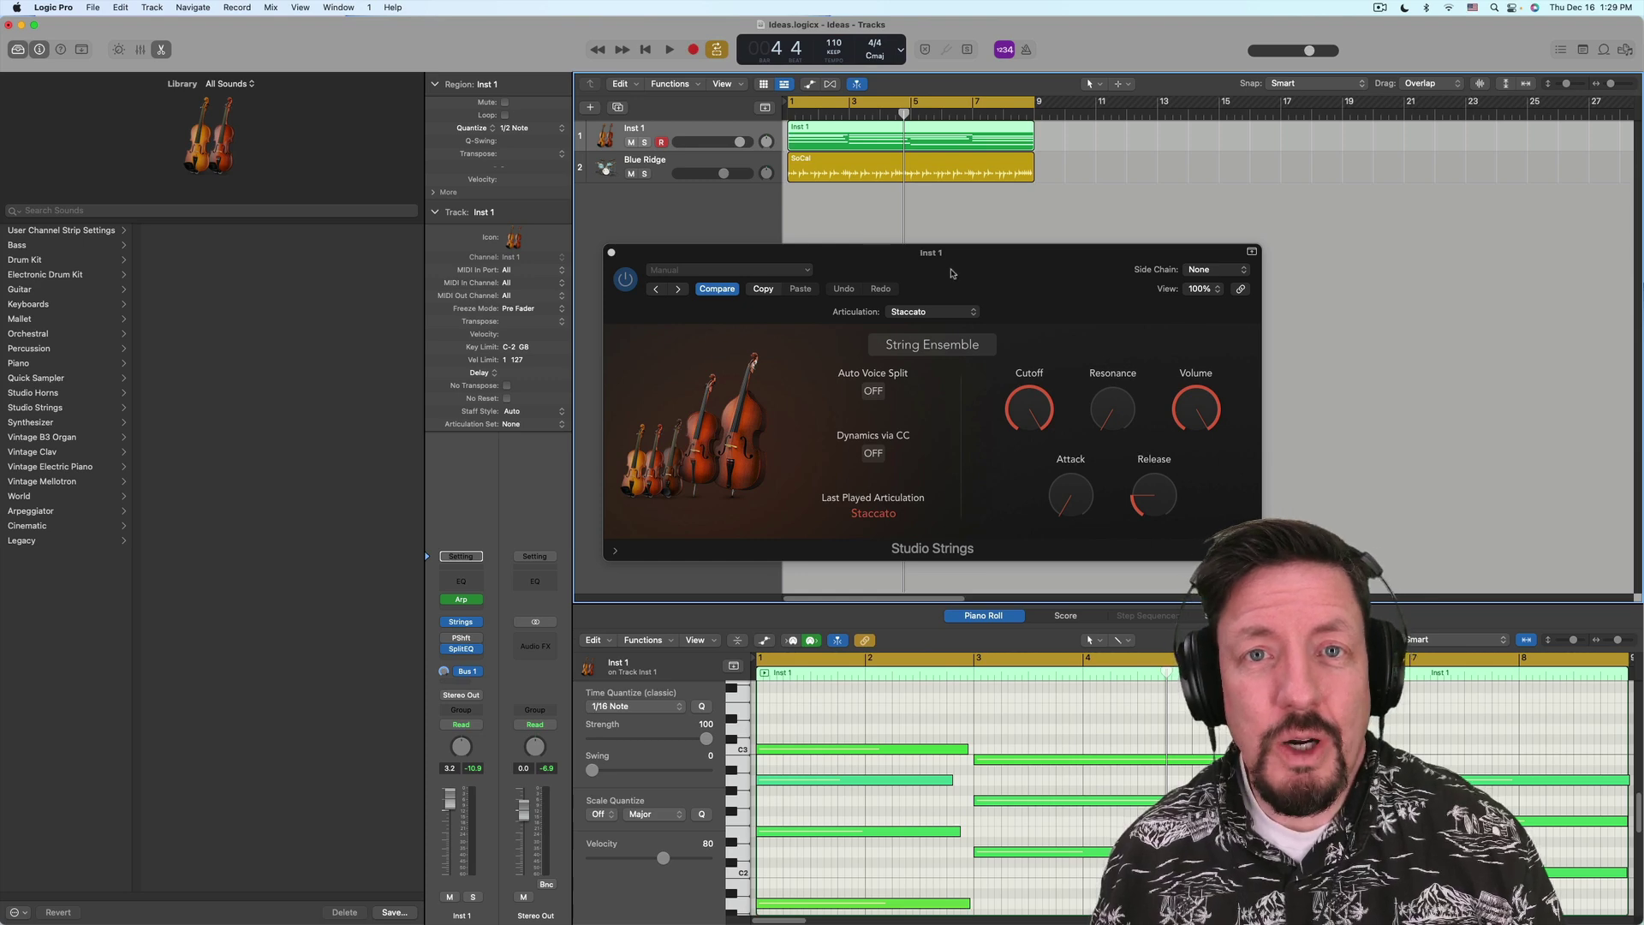
Step: Open Inst 1's Eventide SplitEQ and inspect its six-band transient and tonal curves
left_click(461, 648)
mouse_move(932, 387)
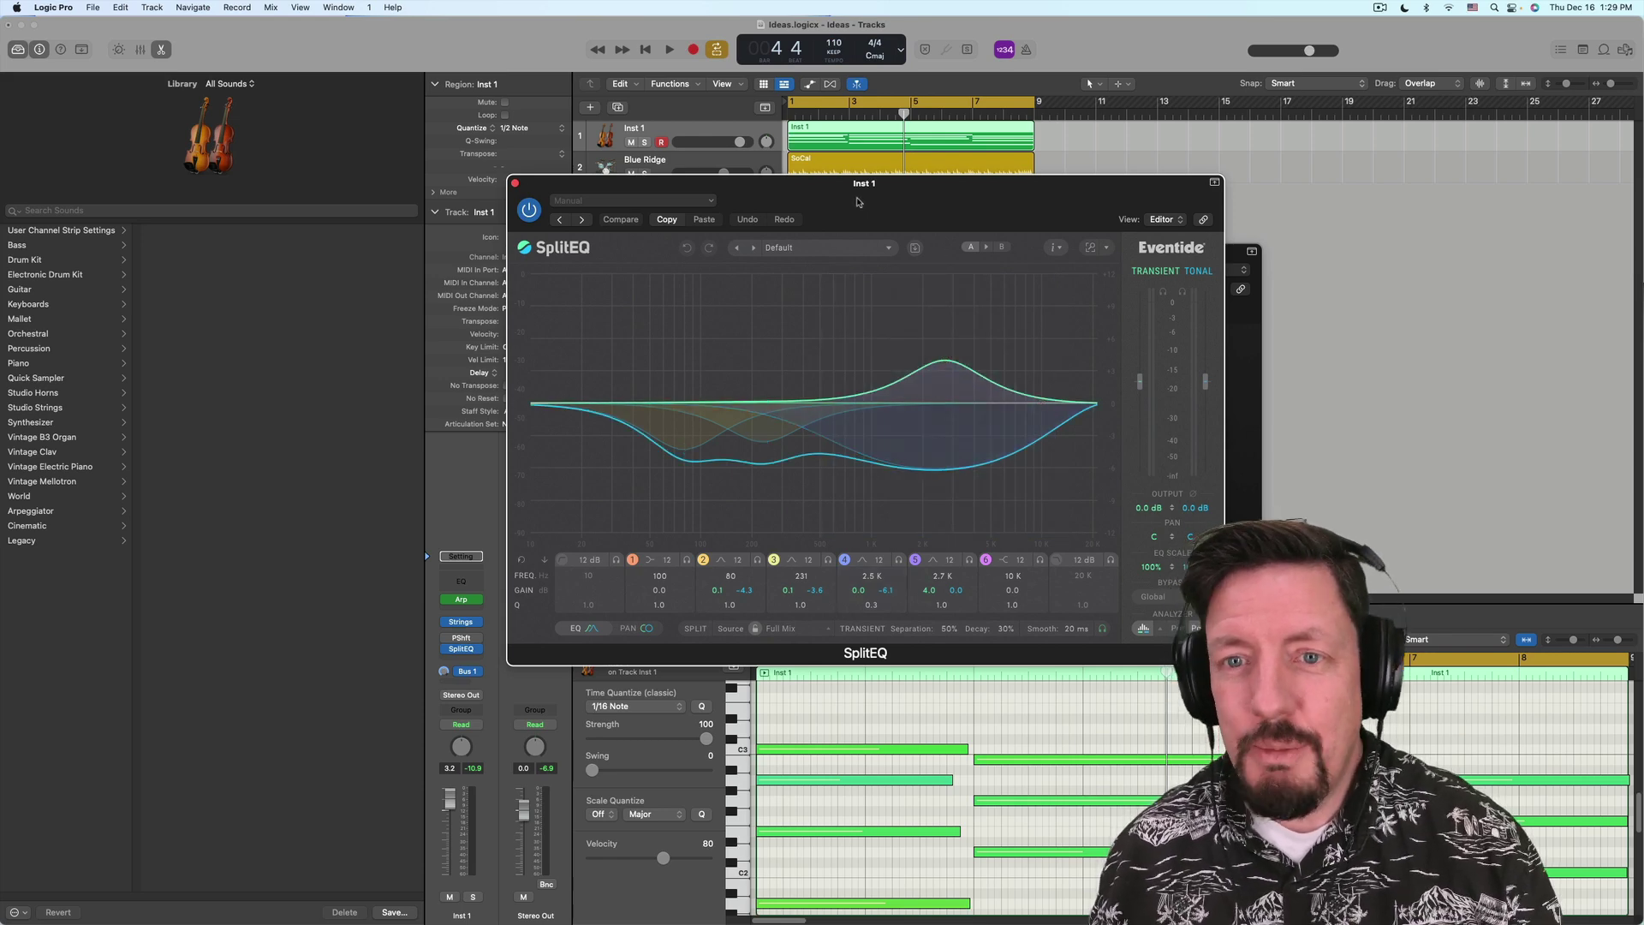
mouse_move(1024, 377)
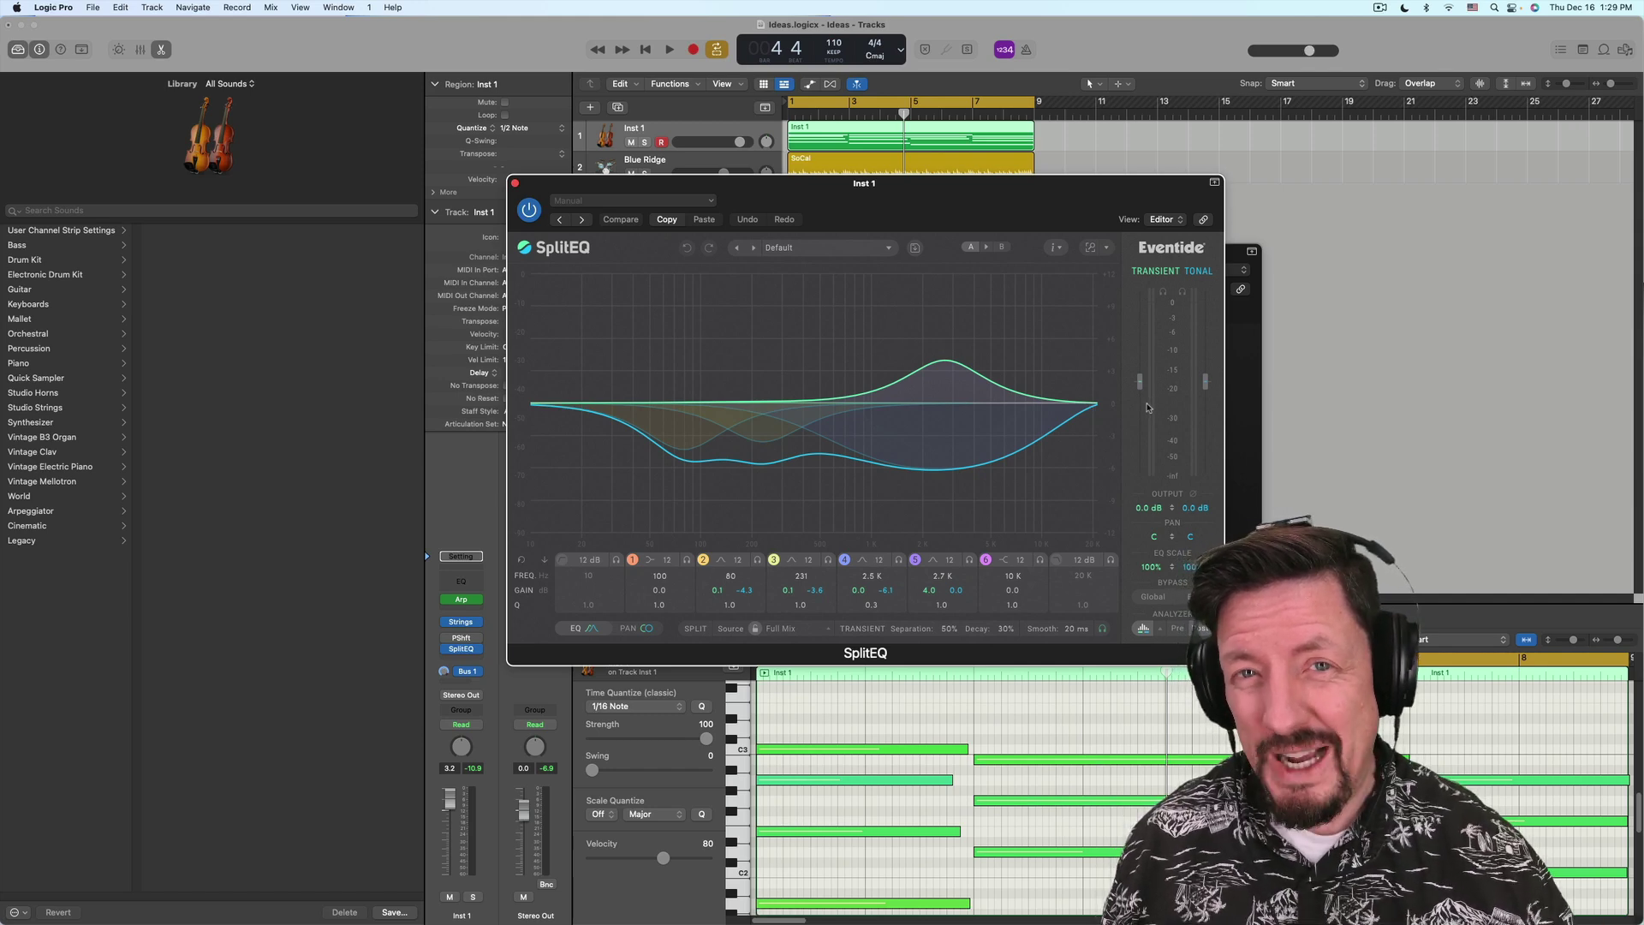
mouse_move(1122, 401)
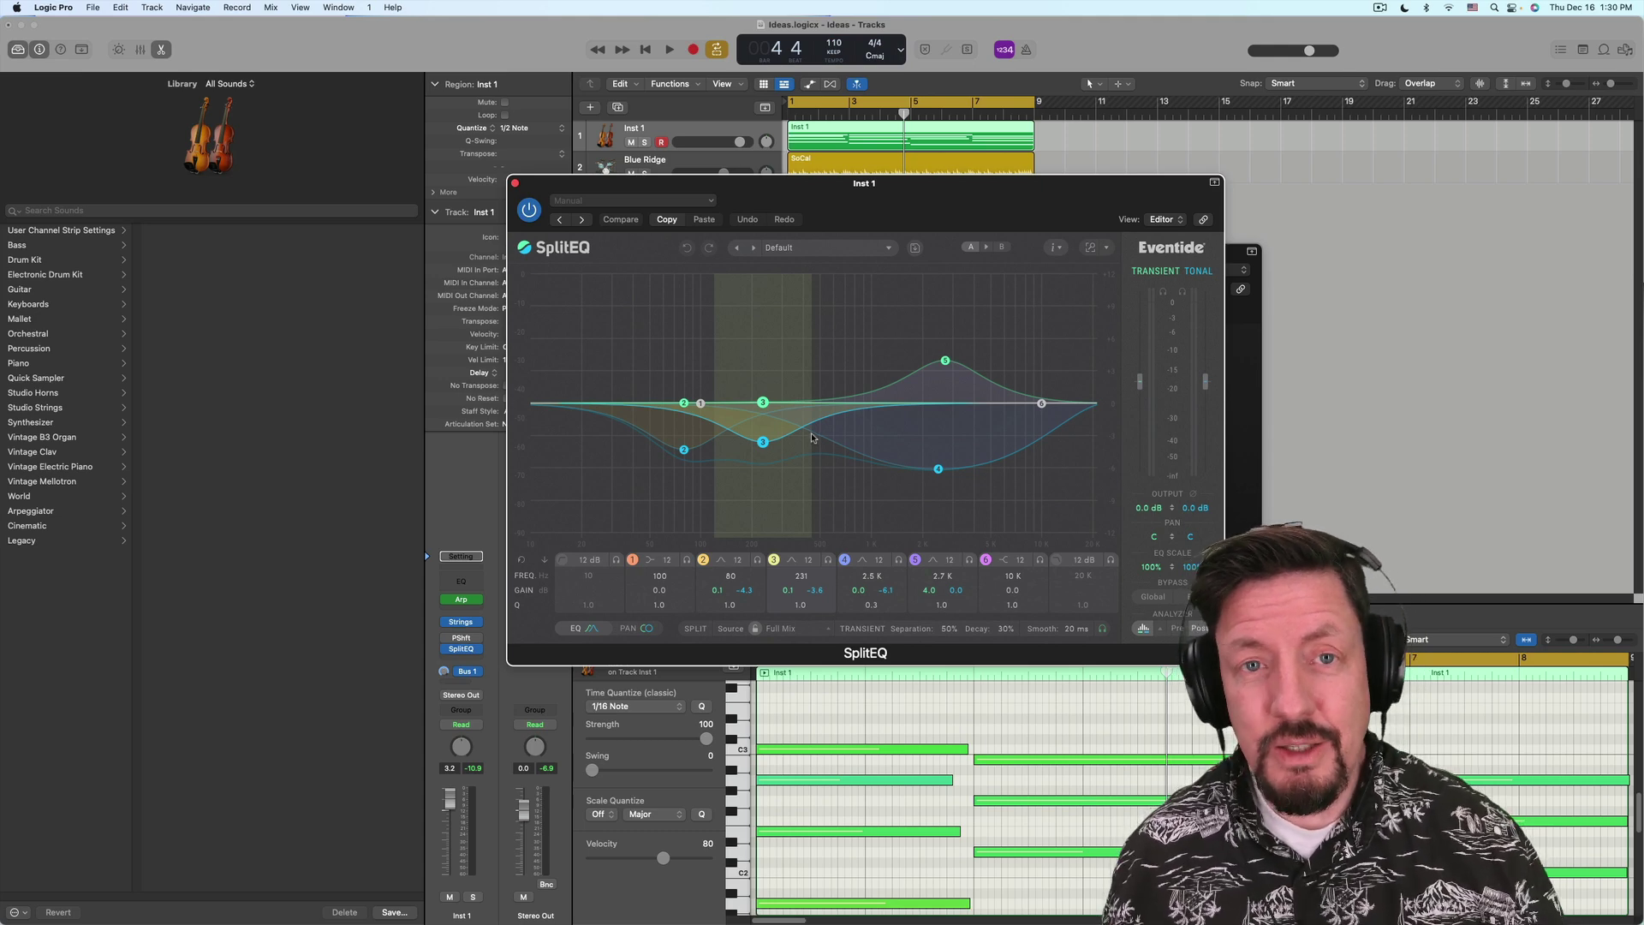
Step: Compare SplitEQ bypassed versus active during playback, then open Inst 1's Arpeggiator
left_click(530, 210)
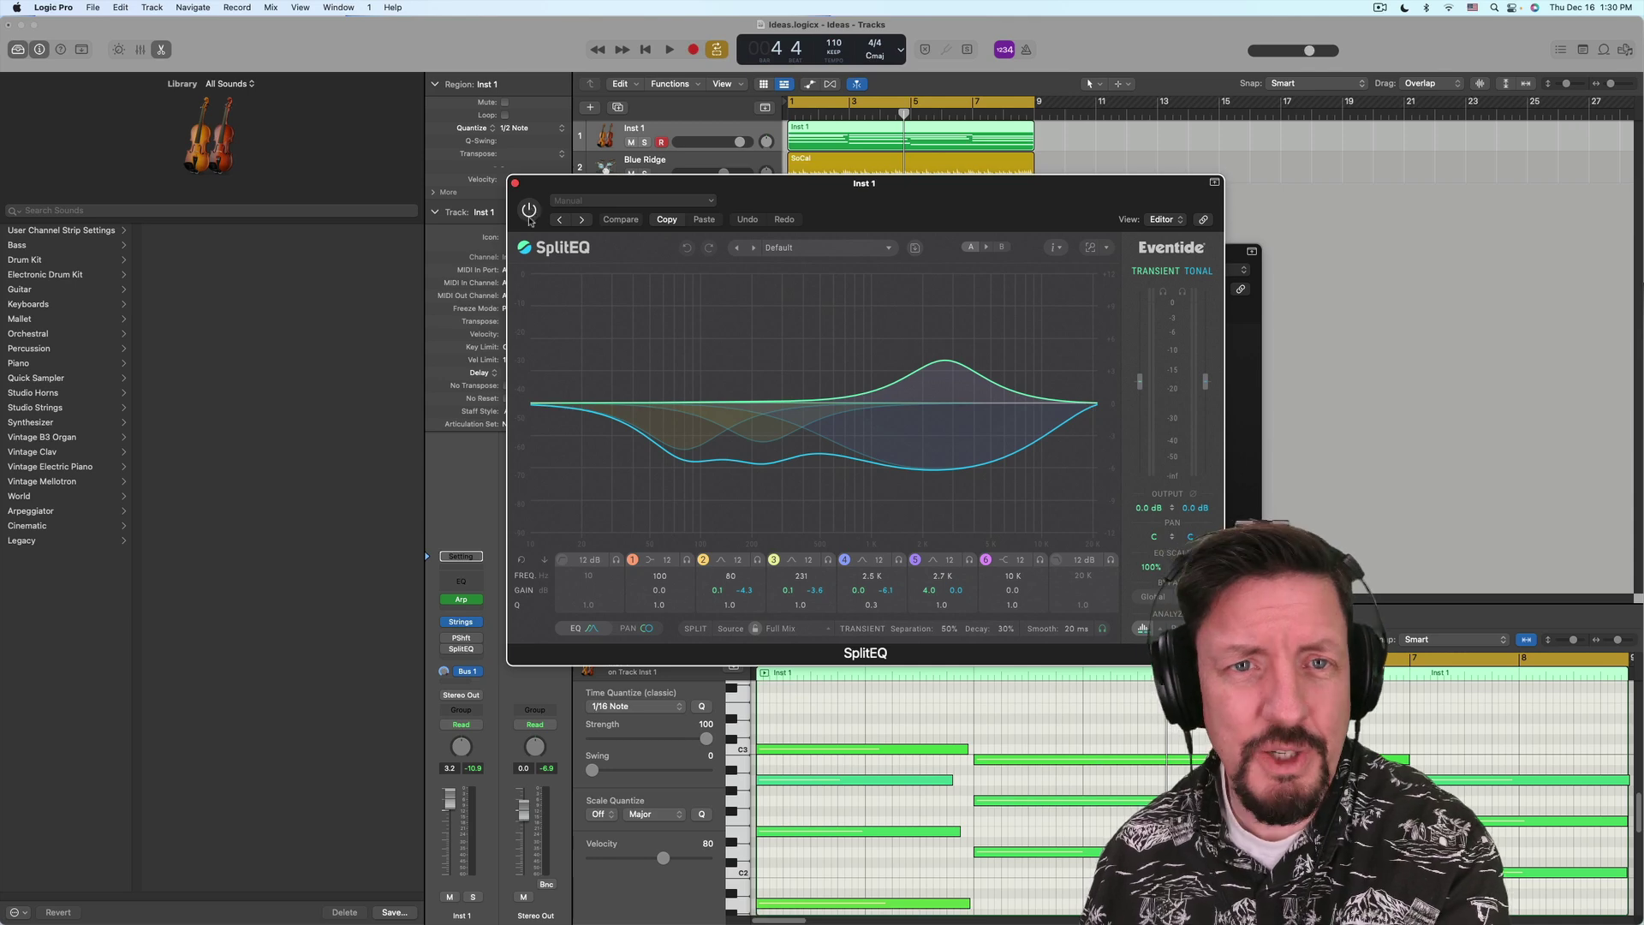
key("space")
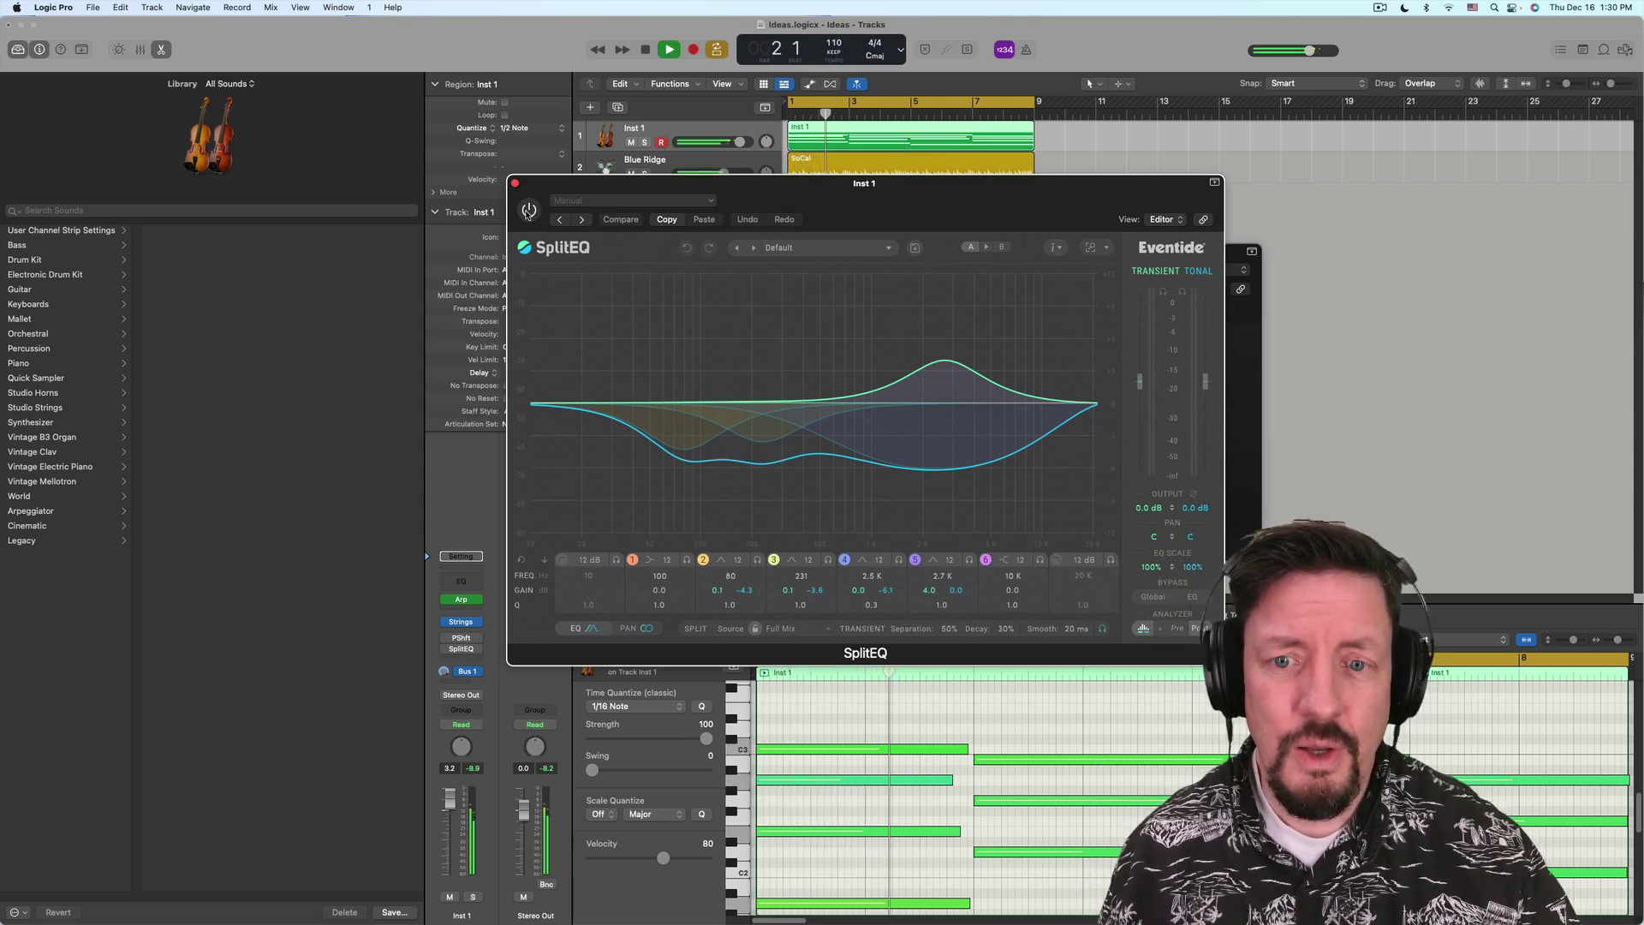
left_click(529, 210)
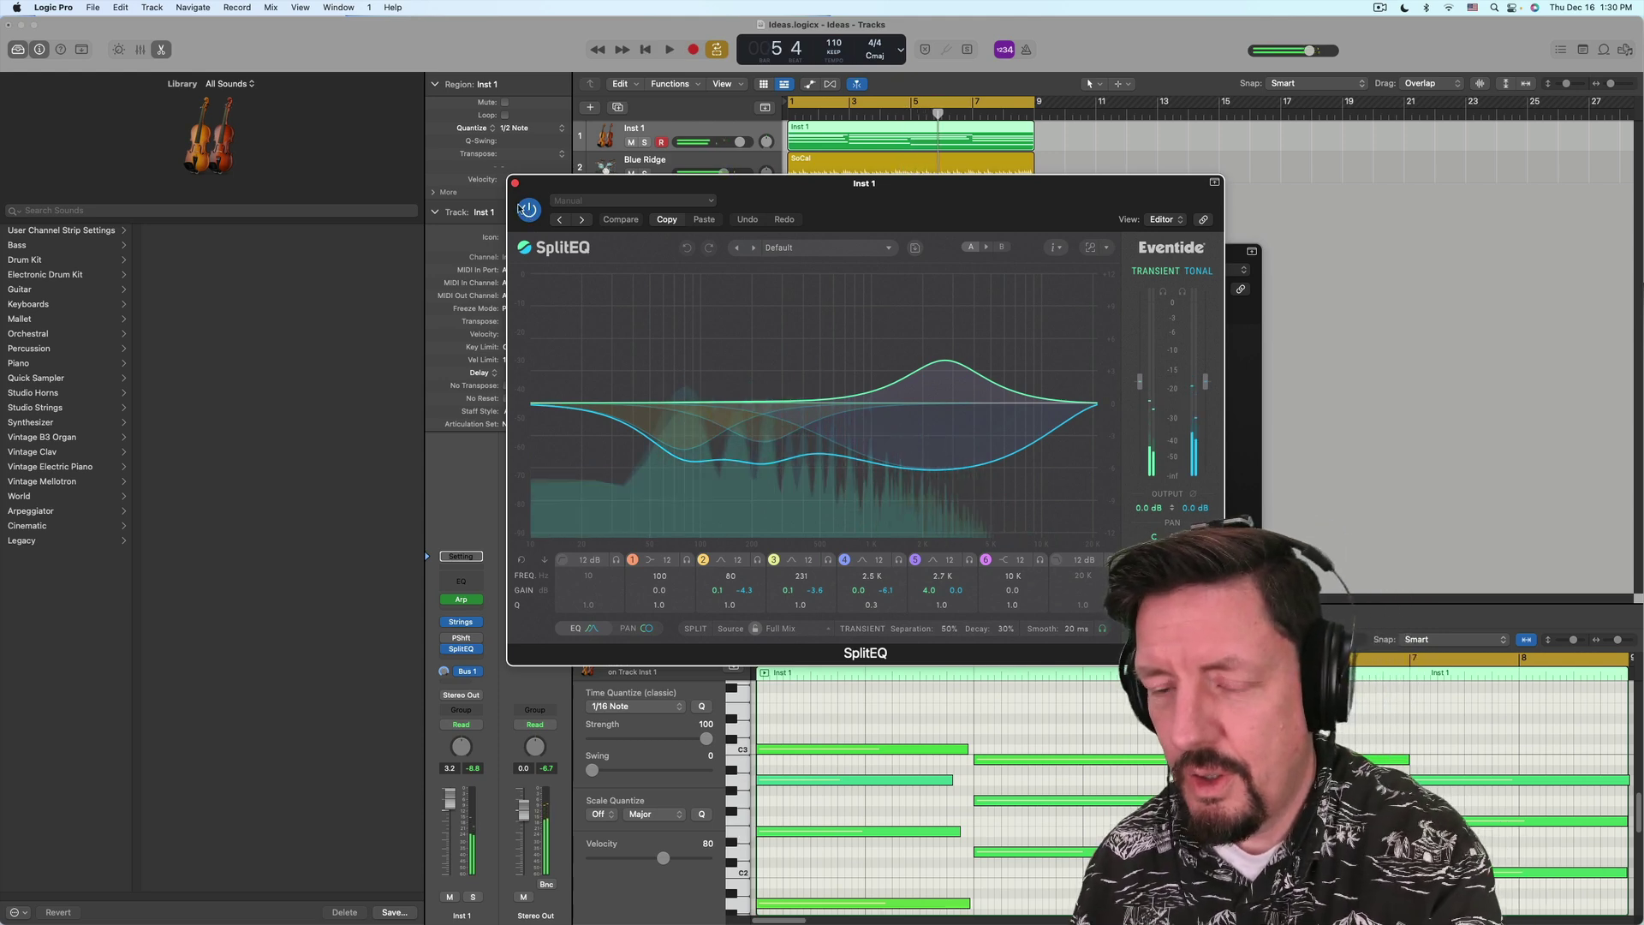
key("space")
left_click_drag(856, 182, 1002, 276)
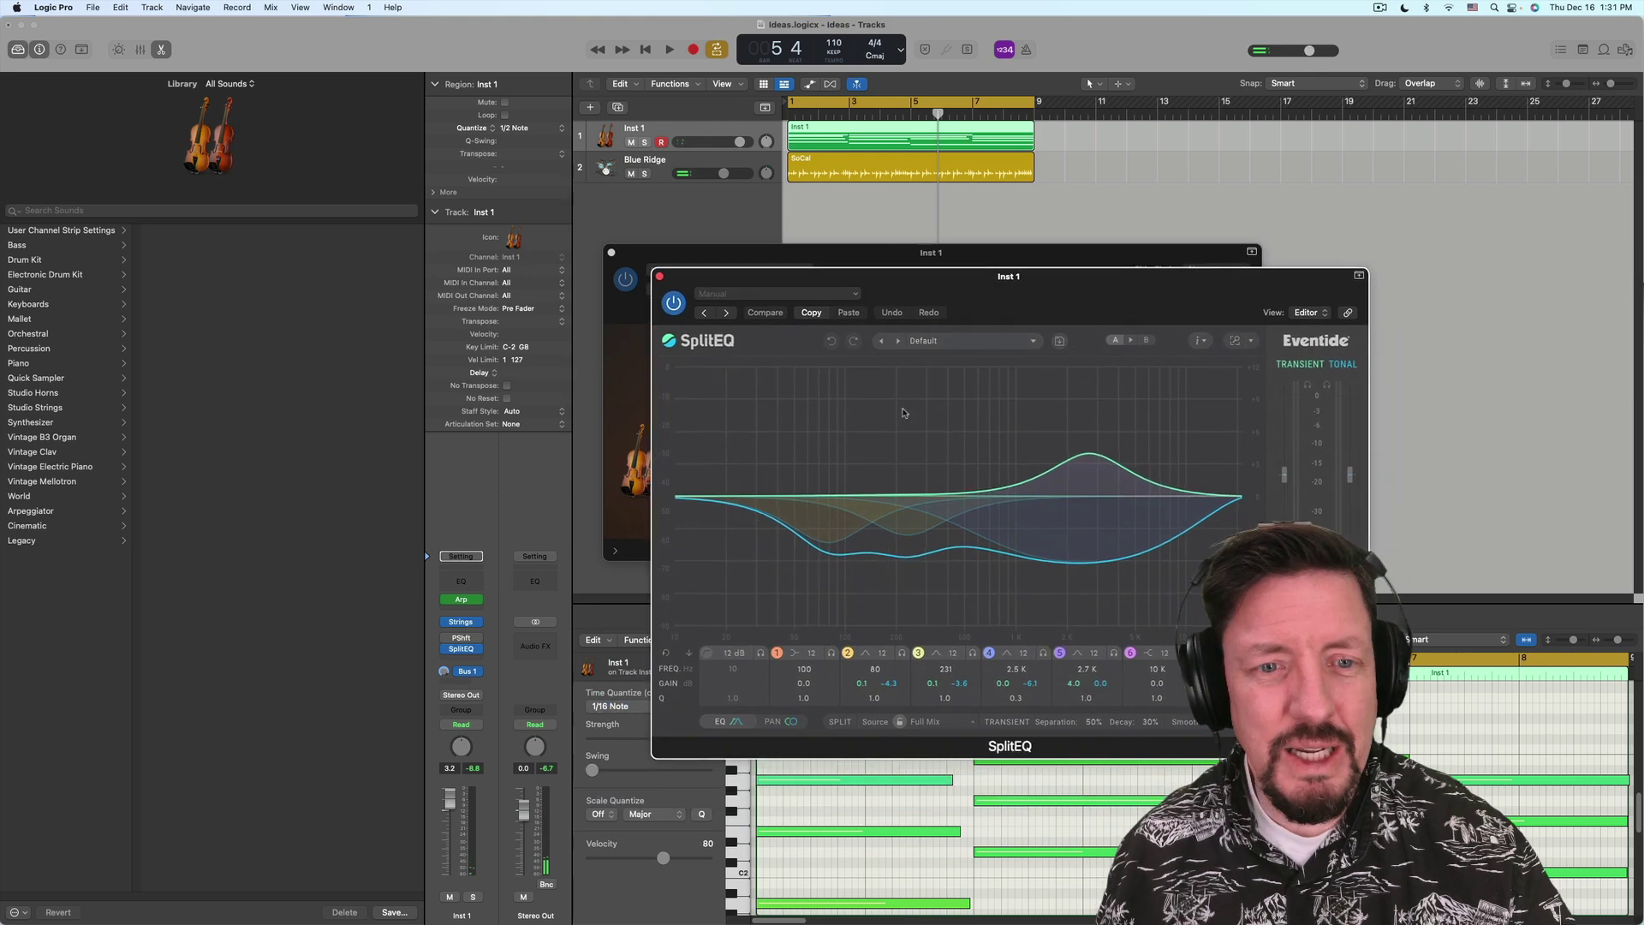
left_click(461, 599)
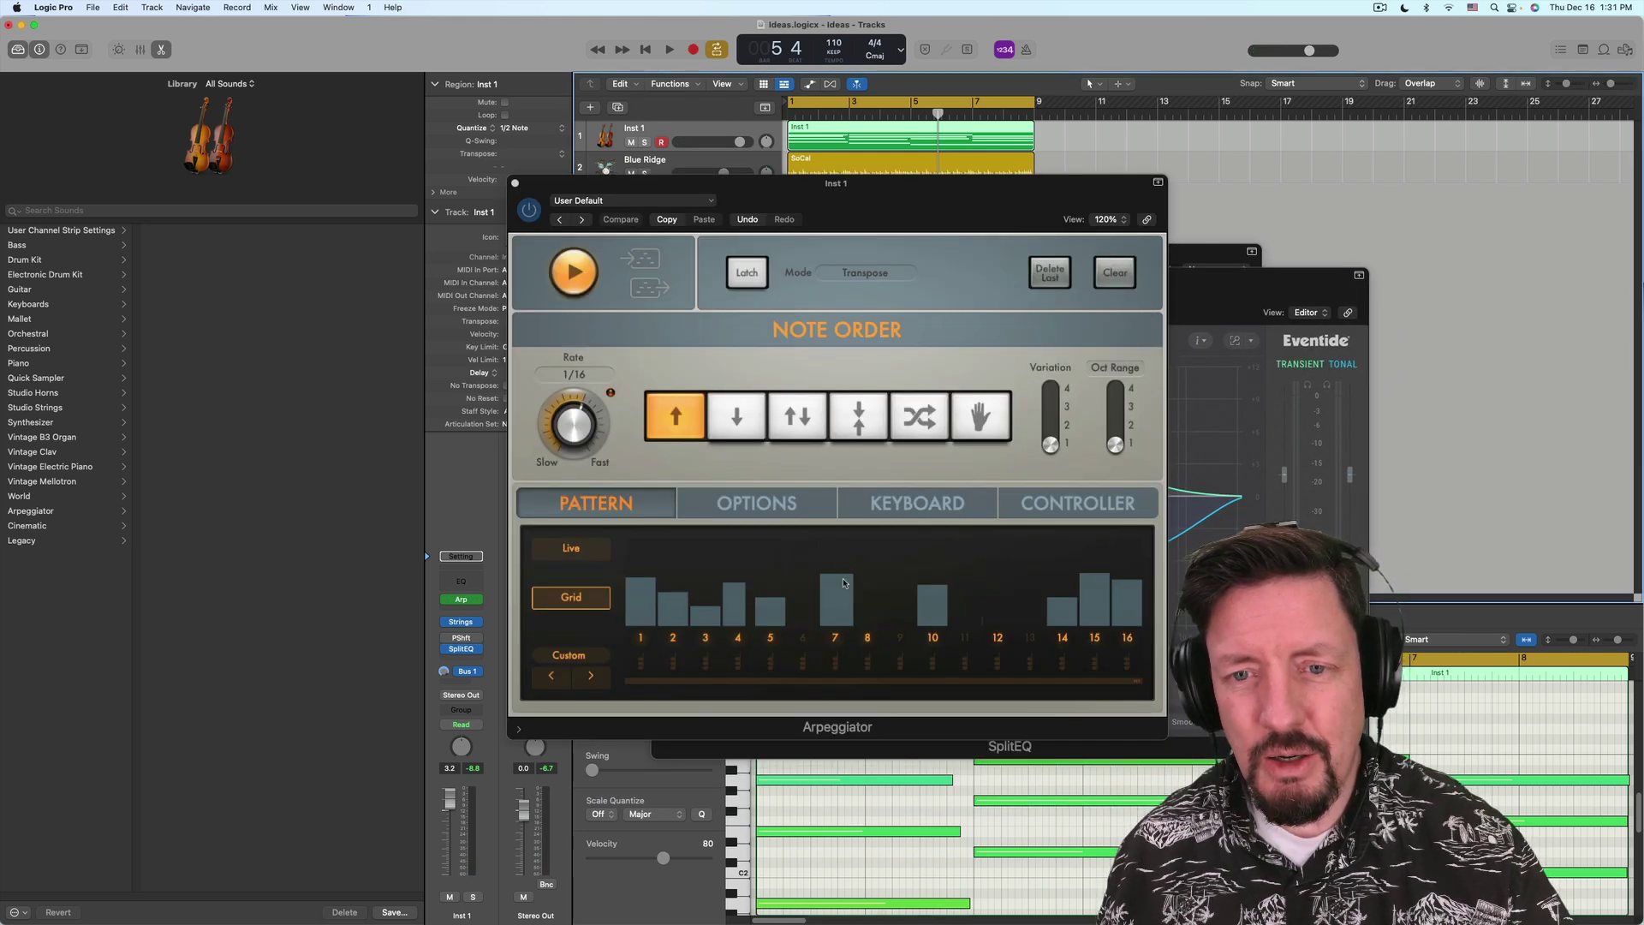
Step: Lower the Arpeggiator velocities on steps 7, 4, 15 and 1, then audition the pattern
left_click(847, 589)
left_click_drag(837, 582, 939, 602)
left_click_drag(732, 599, 742, 607)
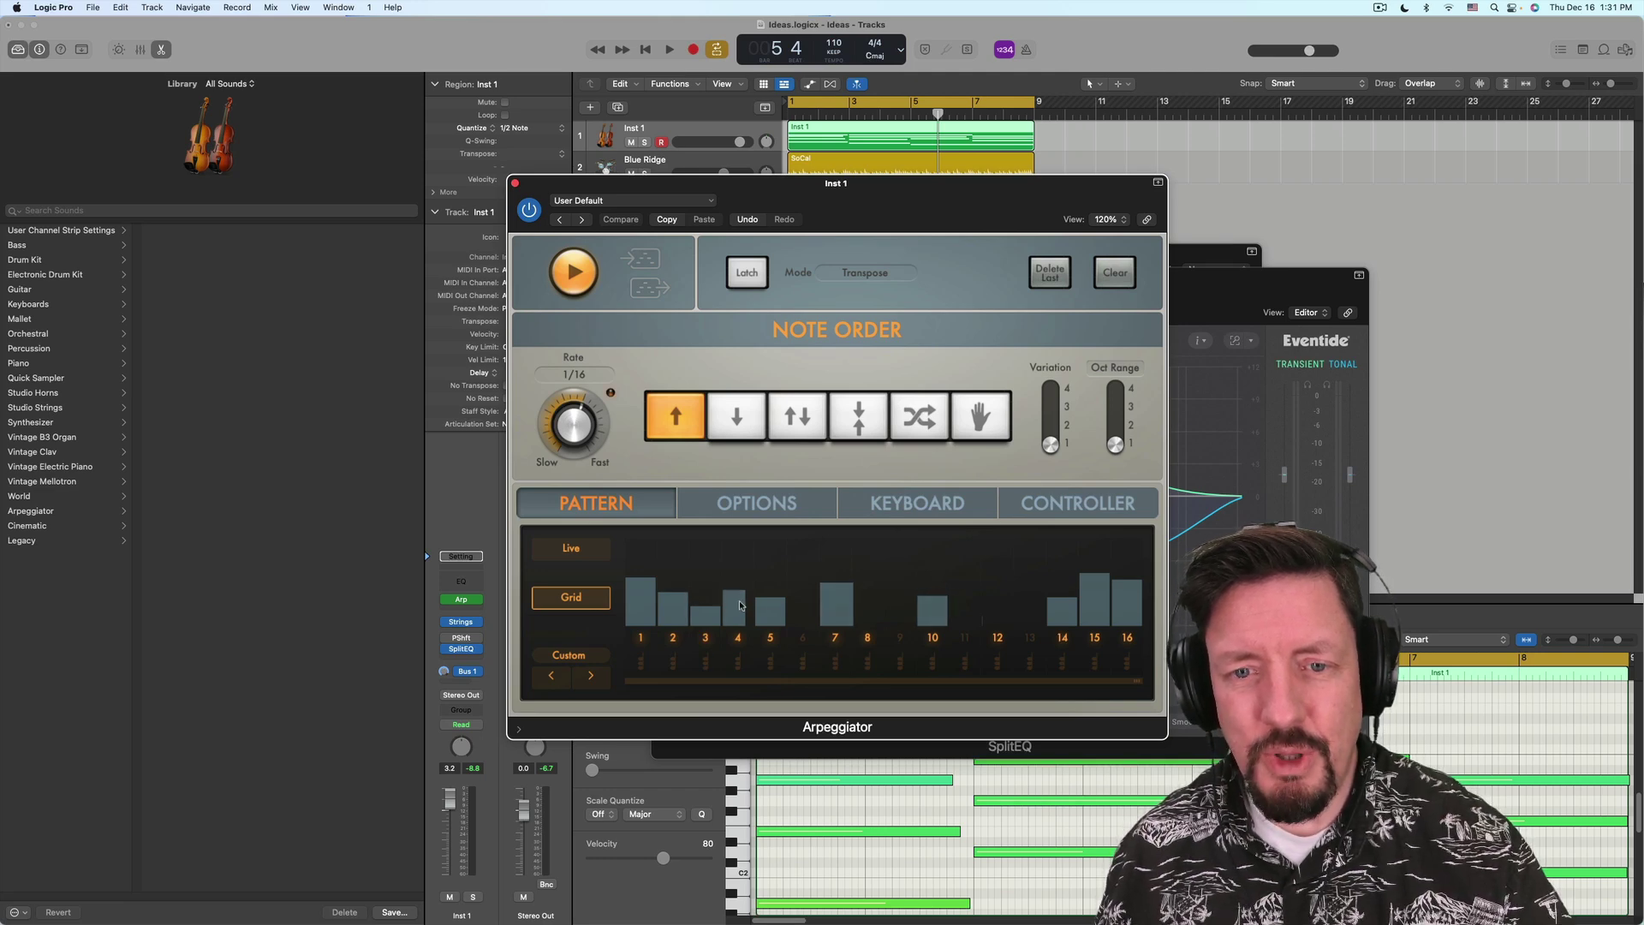
left_click_drag(1095, 575, 1097, 583)
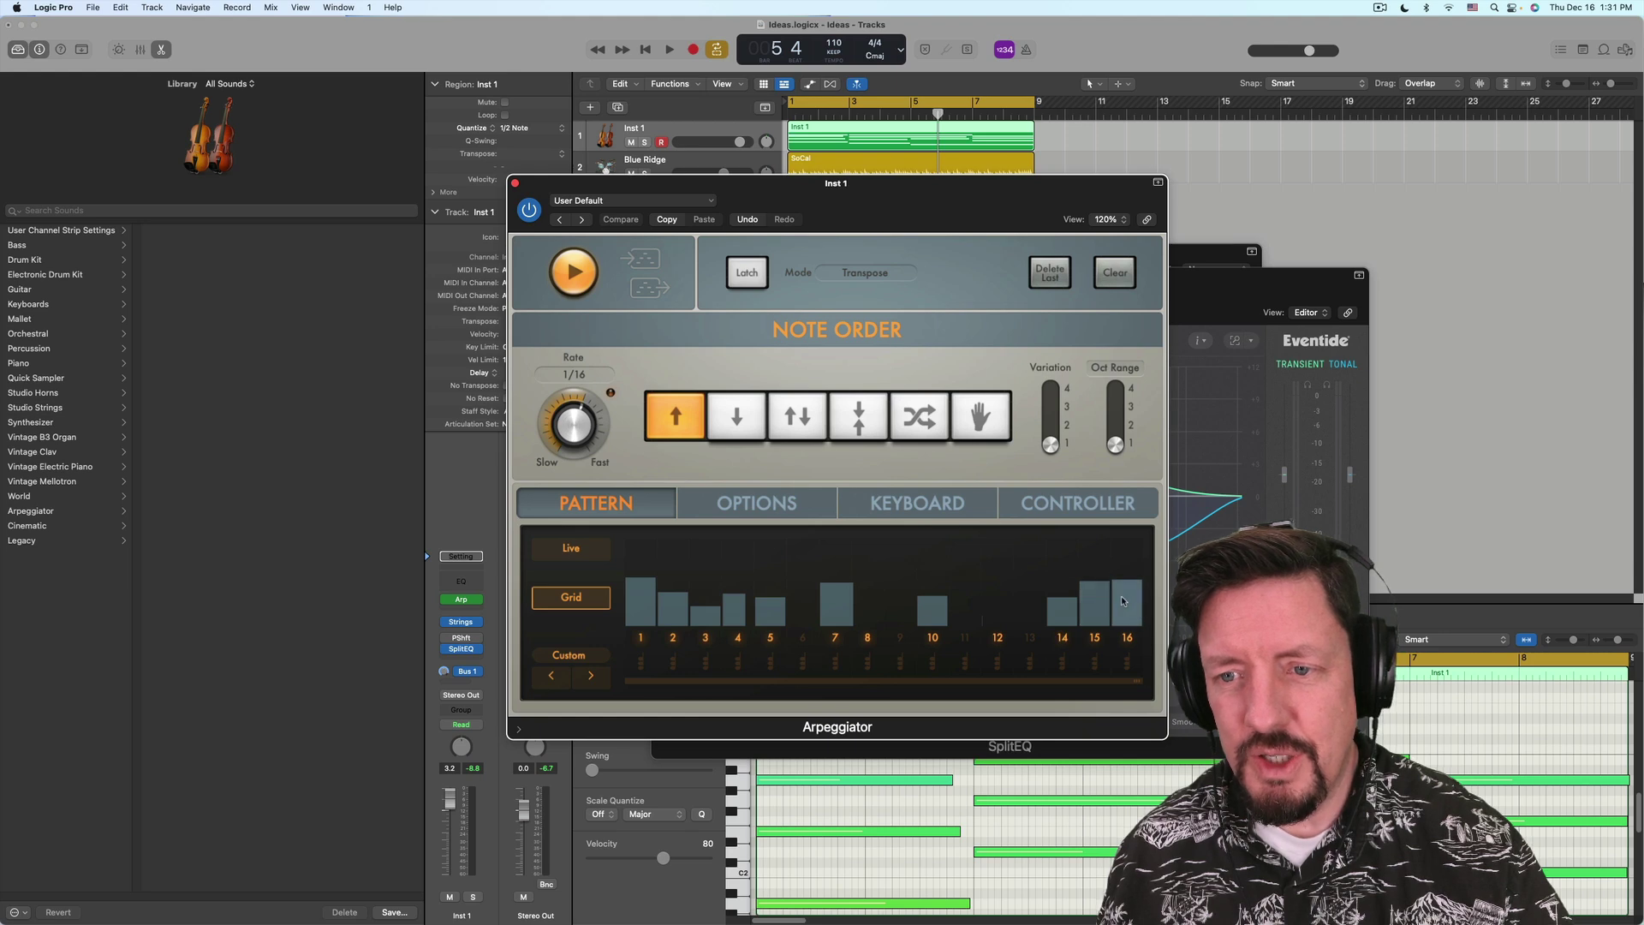
left_click_drag(635, 603, 637, 585)
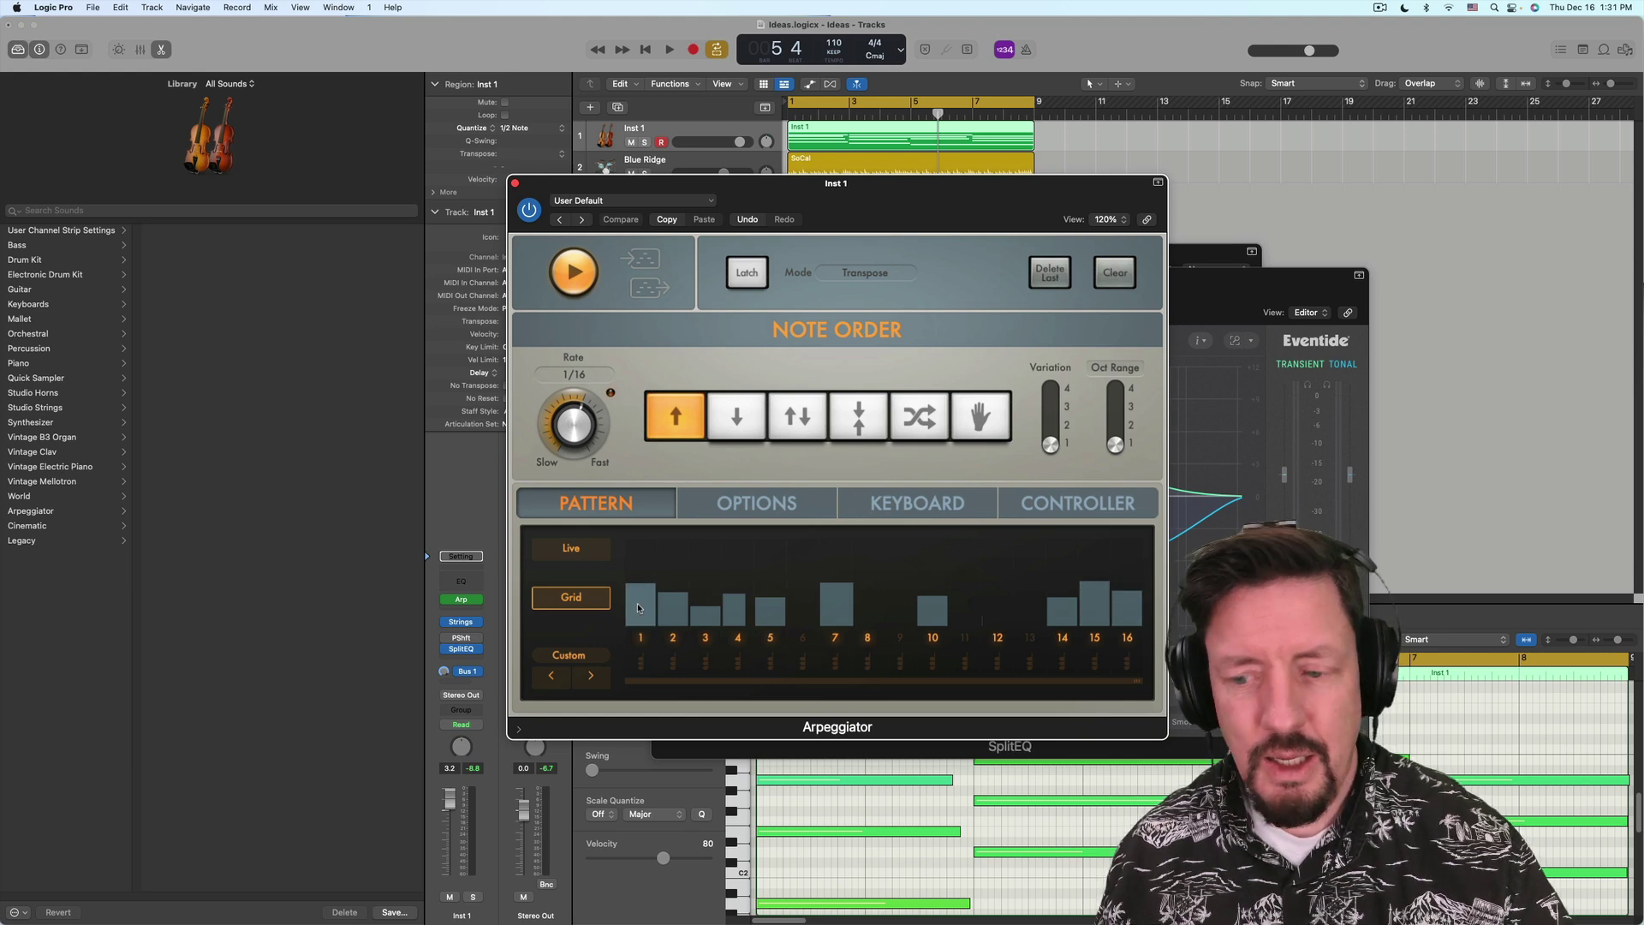
key("space")
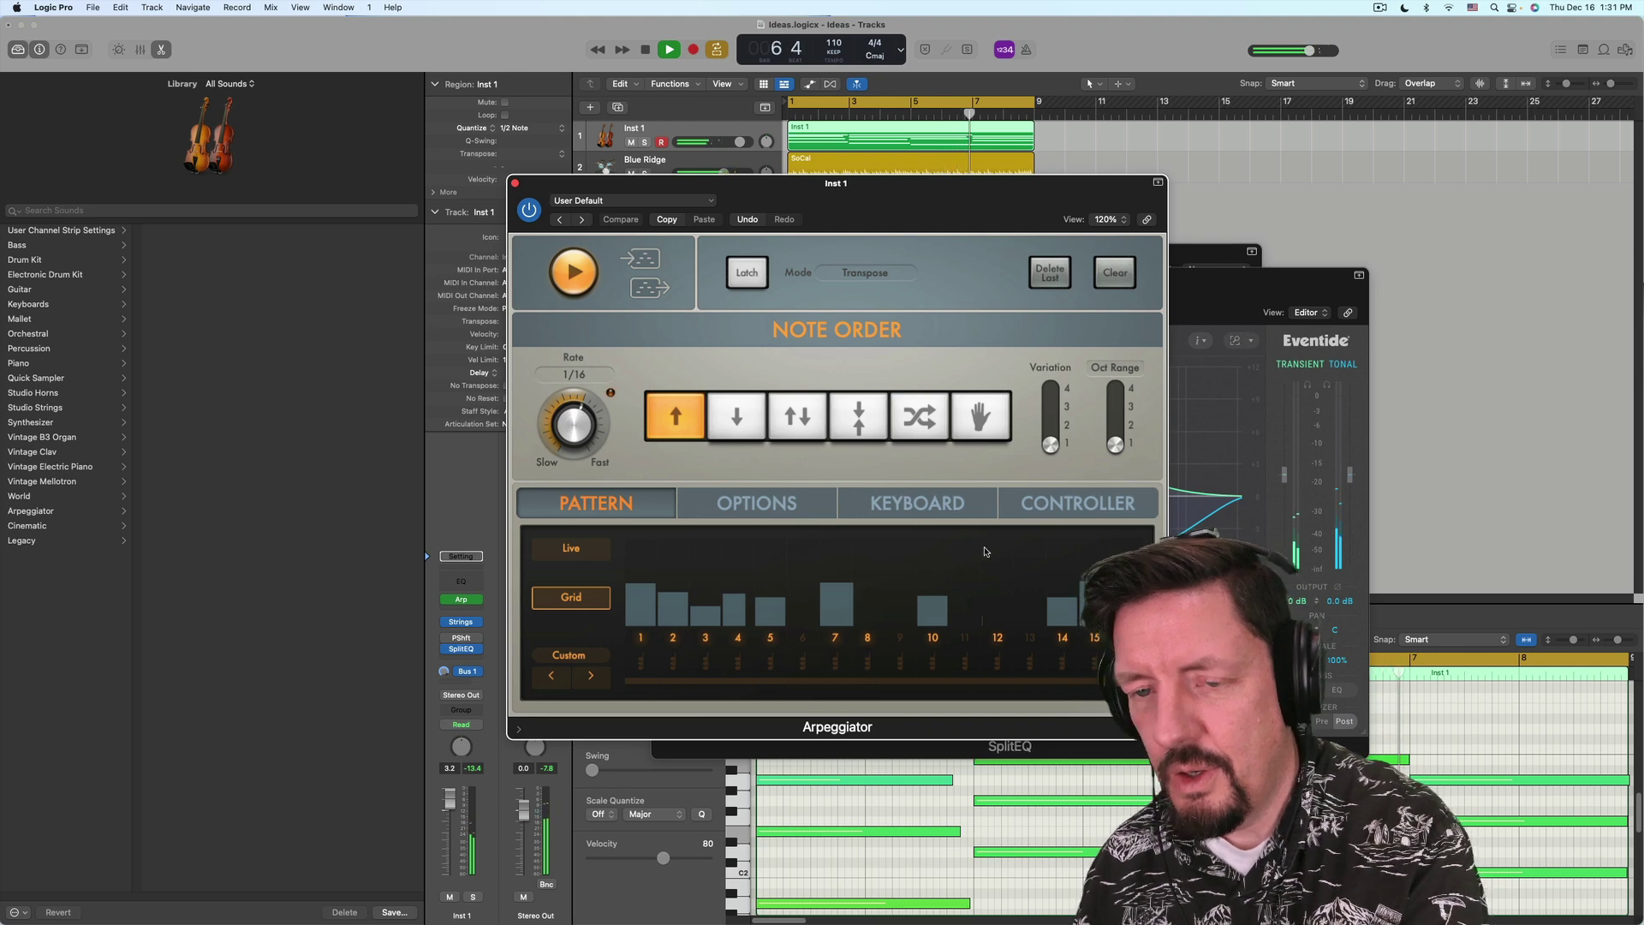
key("space")
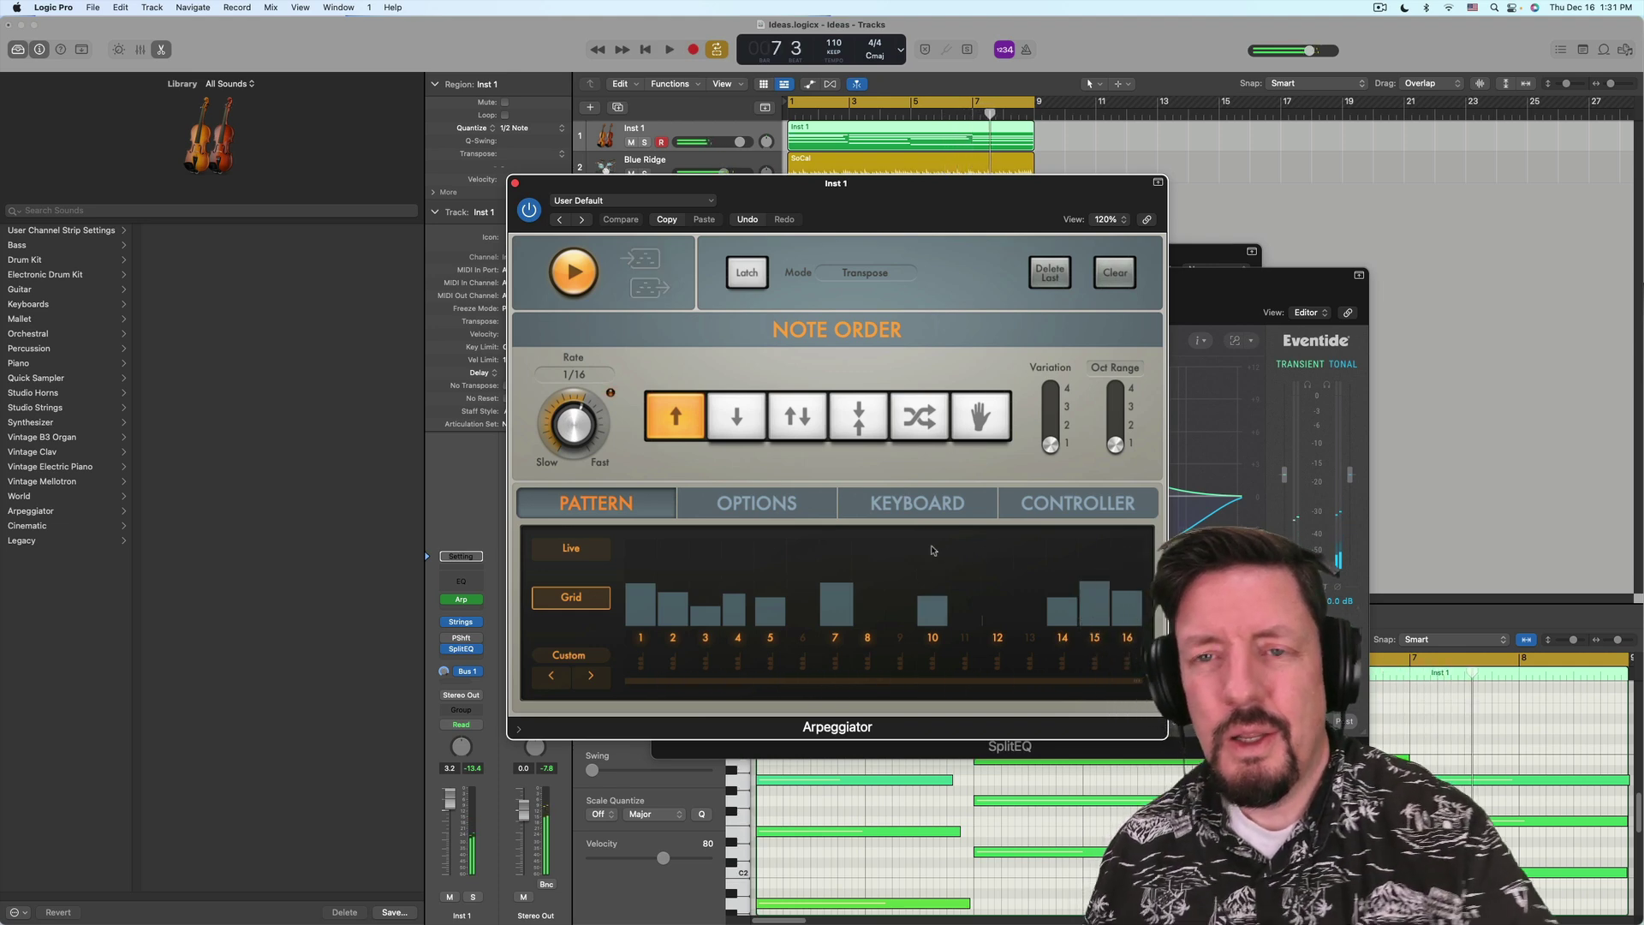
Step: Close the Arpeggiator, bring SplitEQ in front of Studio Strings, and compare its bypass
left_click(514, 183)
left_click_drag(686, 285, 610, 278)
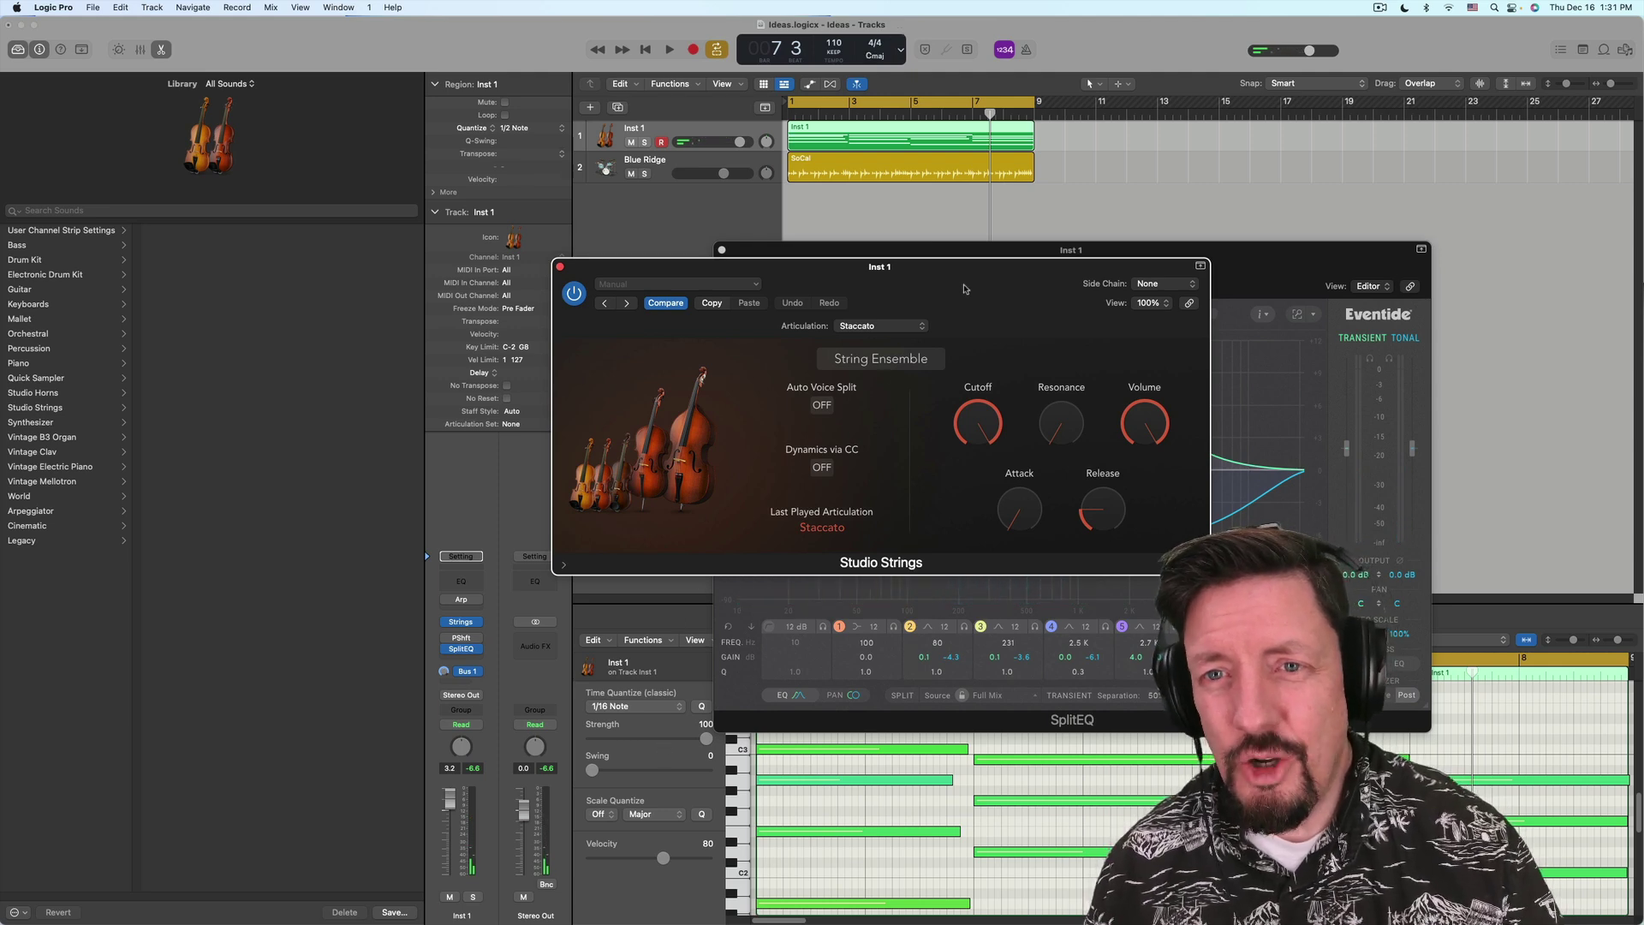
left_click_drag(801, 266, 820, 372)
left_click(737, 275)
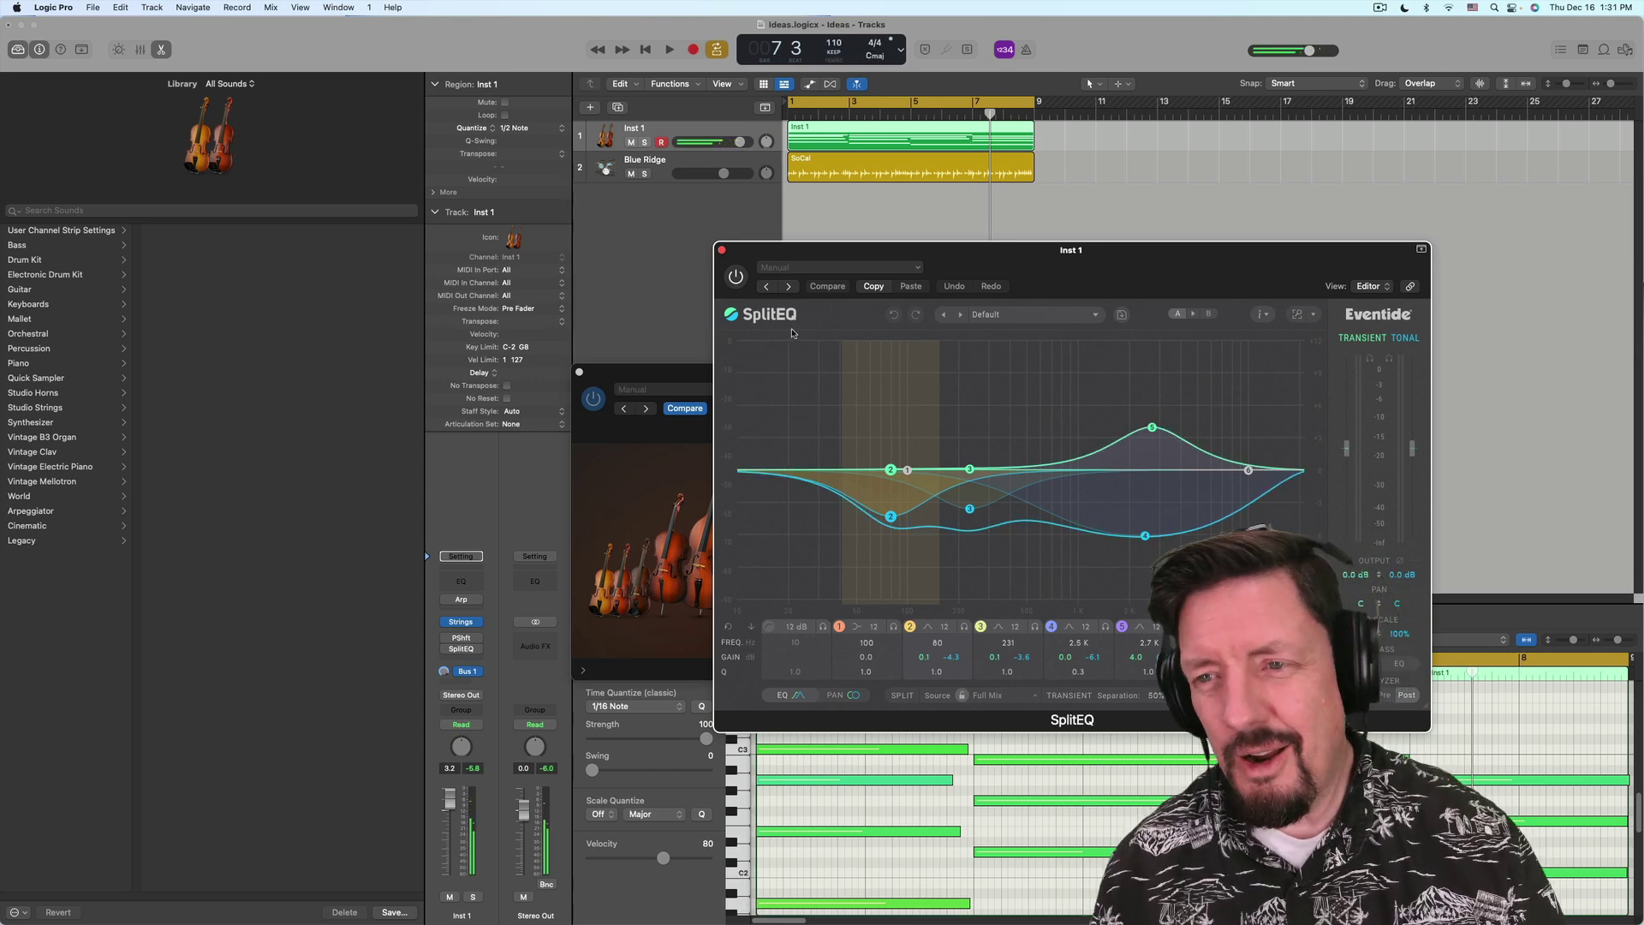
left_click(737, 277)
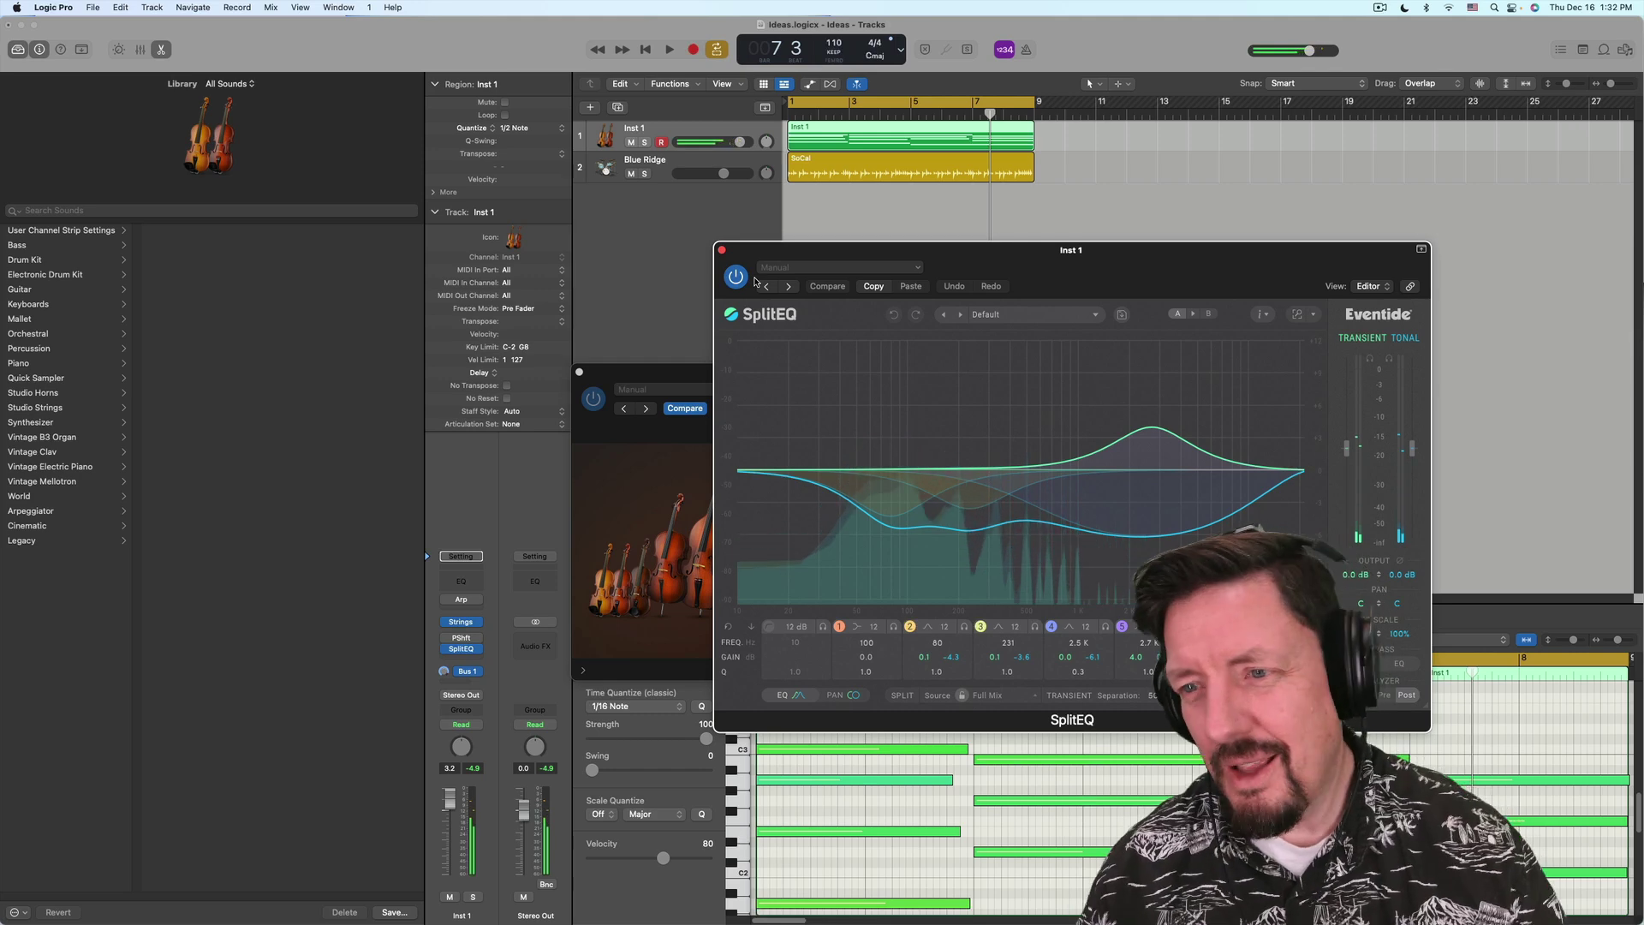
Step: Move Studio Strings left and raise SplitEQ band 4's lower node from -6.1 to -5.3 dB
left_click(660, 378)
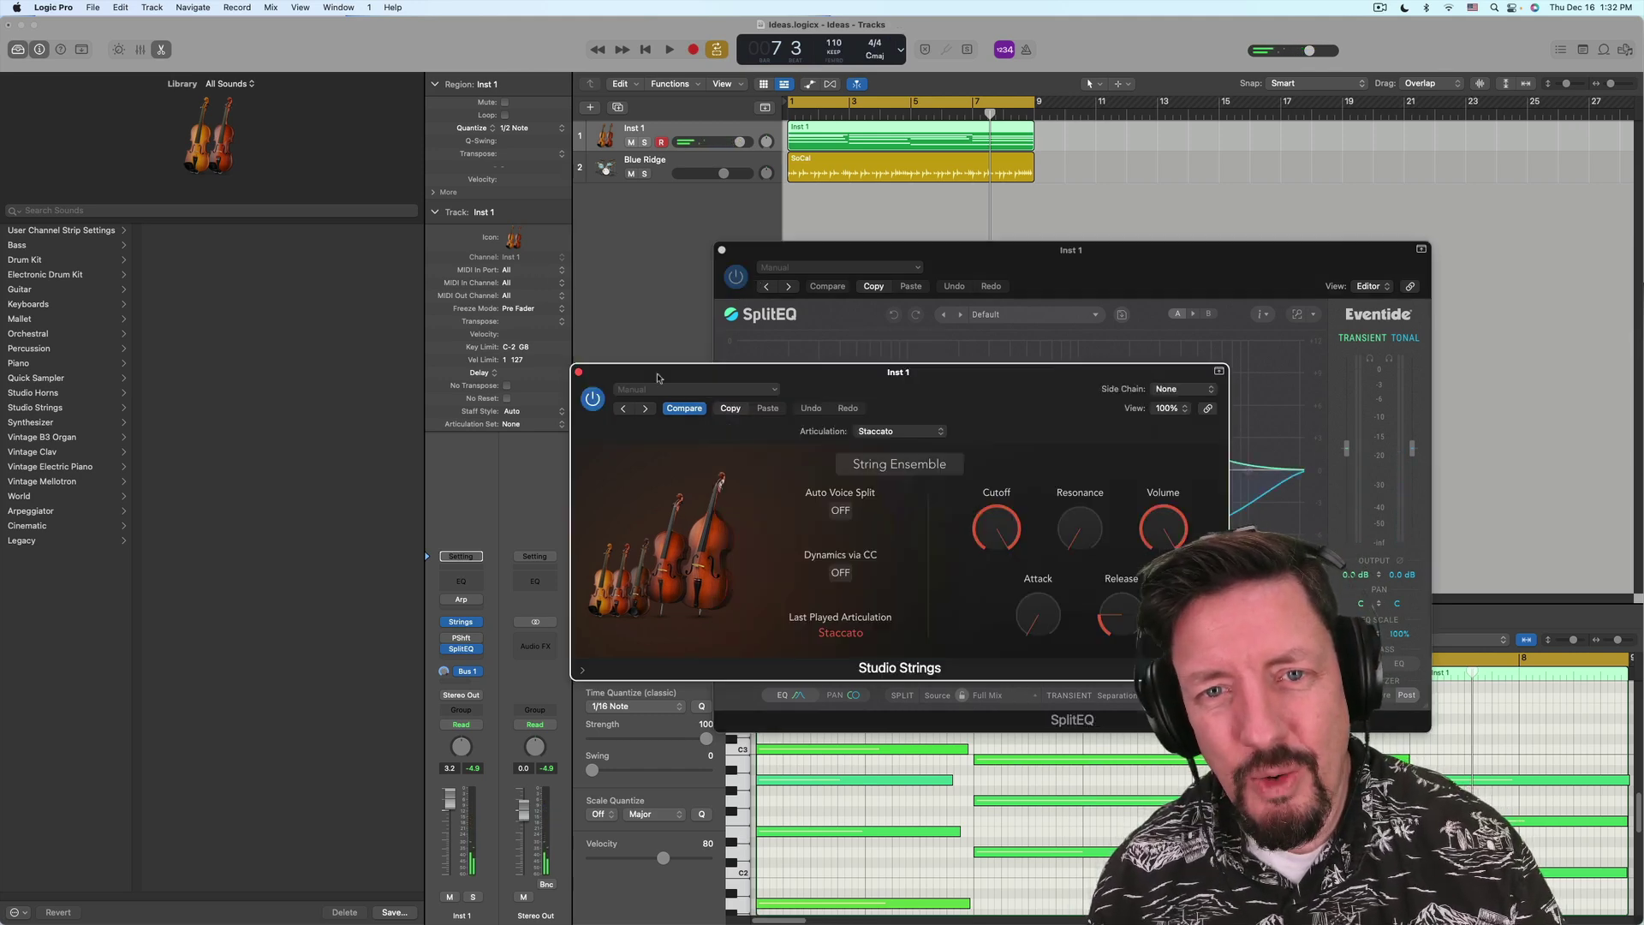
left_click_drag(912, 371, 369, 363)
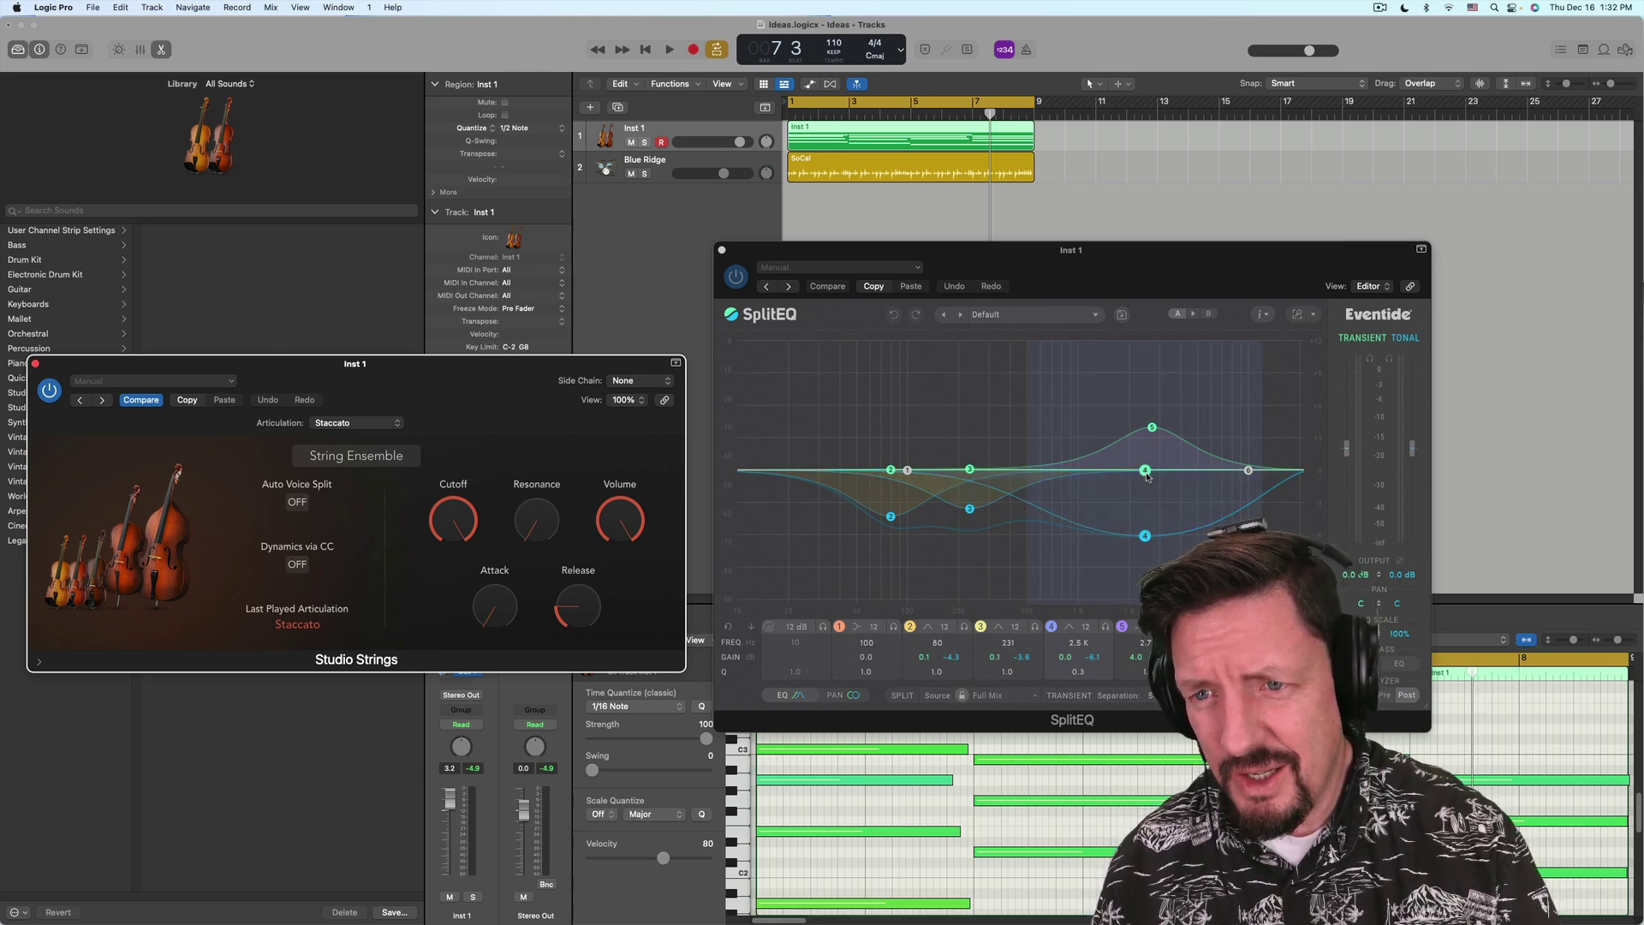
left_click(1148, 477)
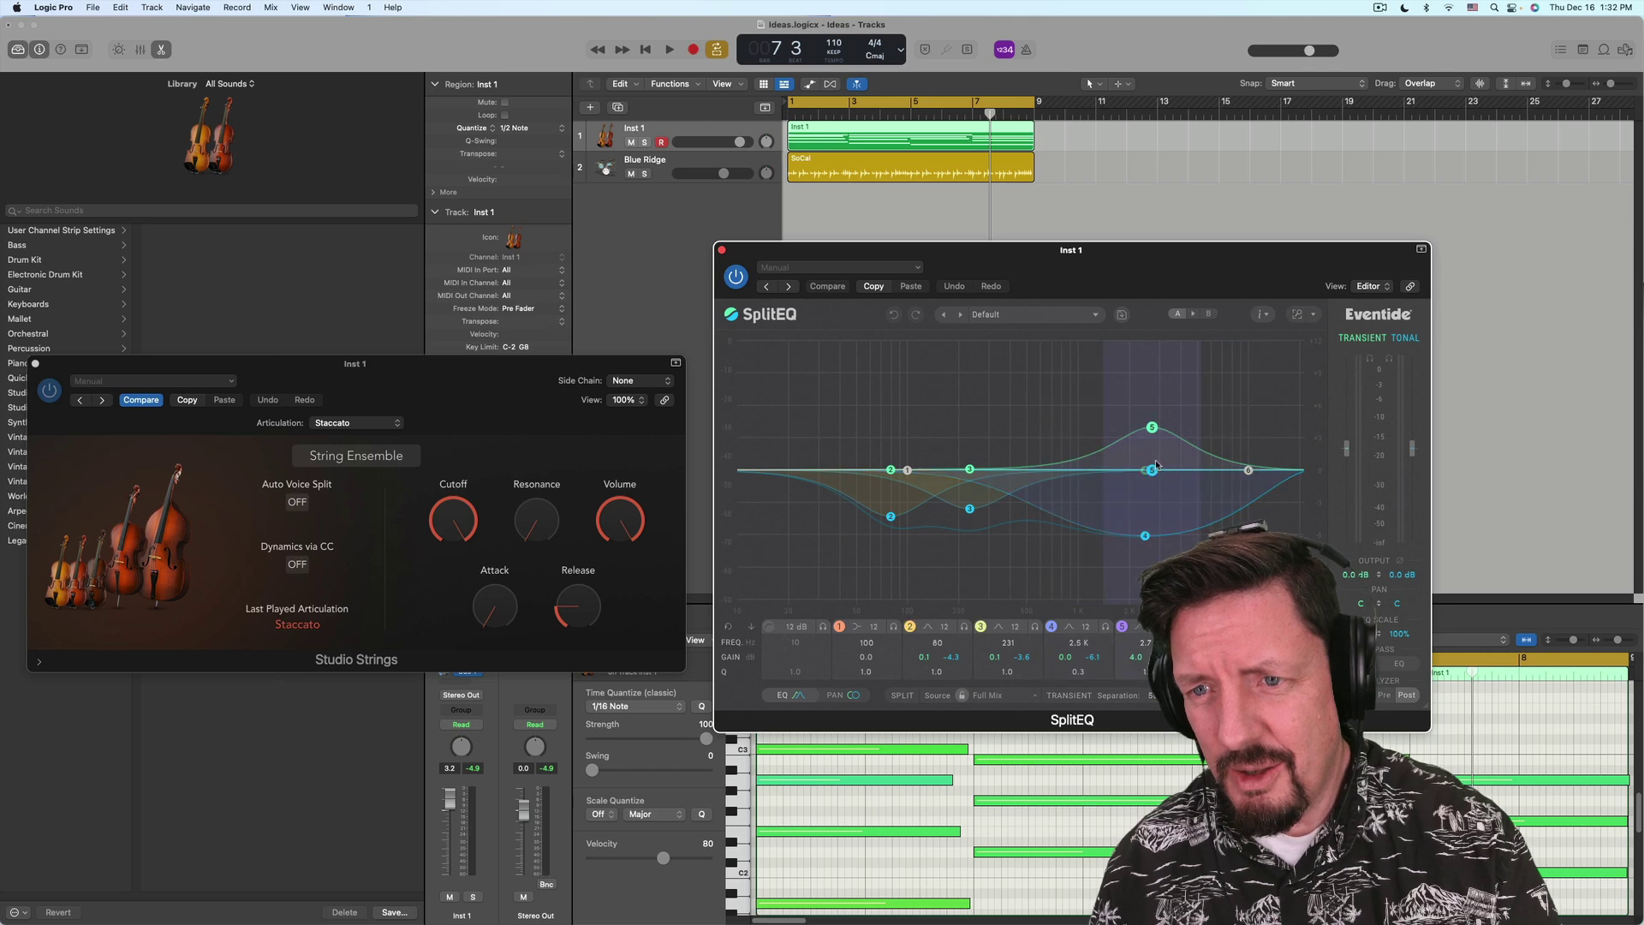
left_click(1143, 474)
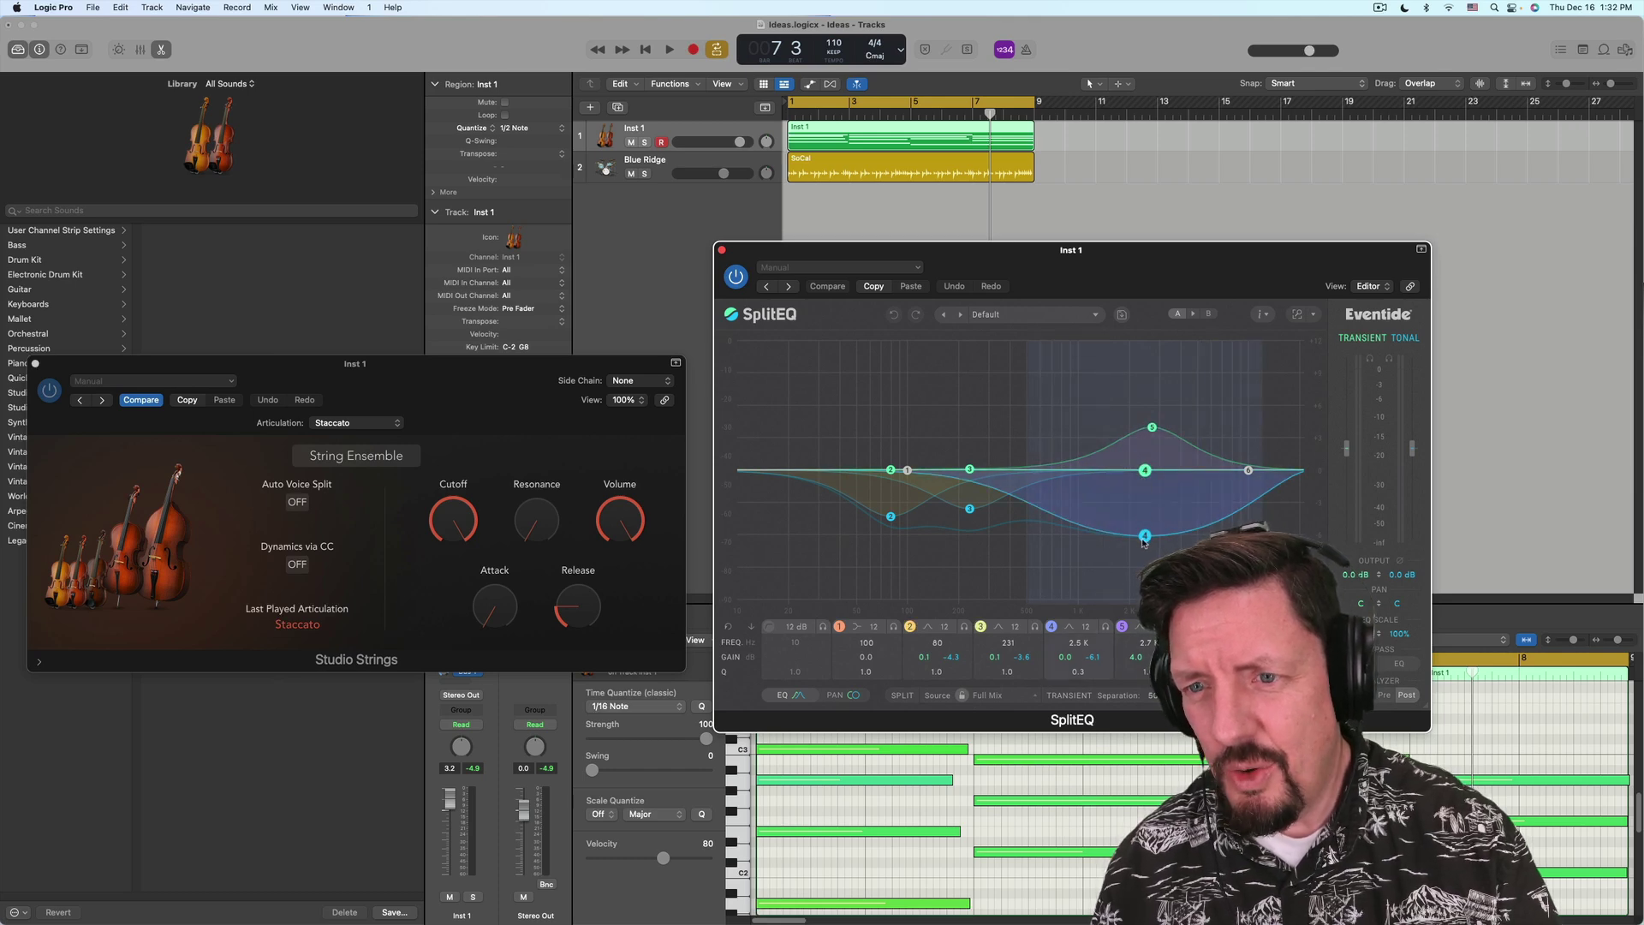
left_click_drag(1144, 540, 1146, 531)
left_click(1149, 473)
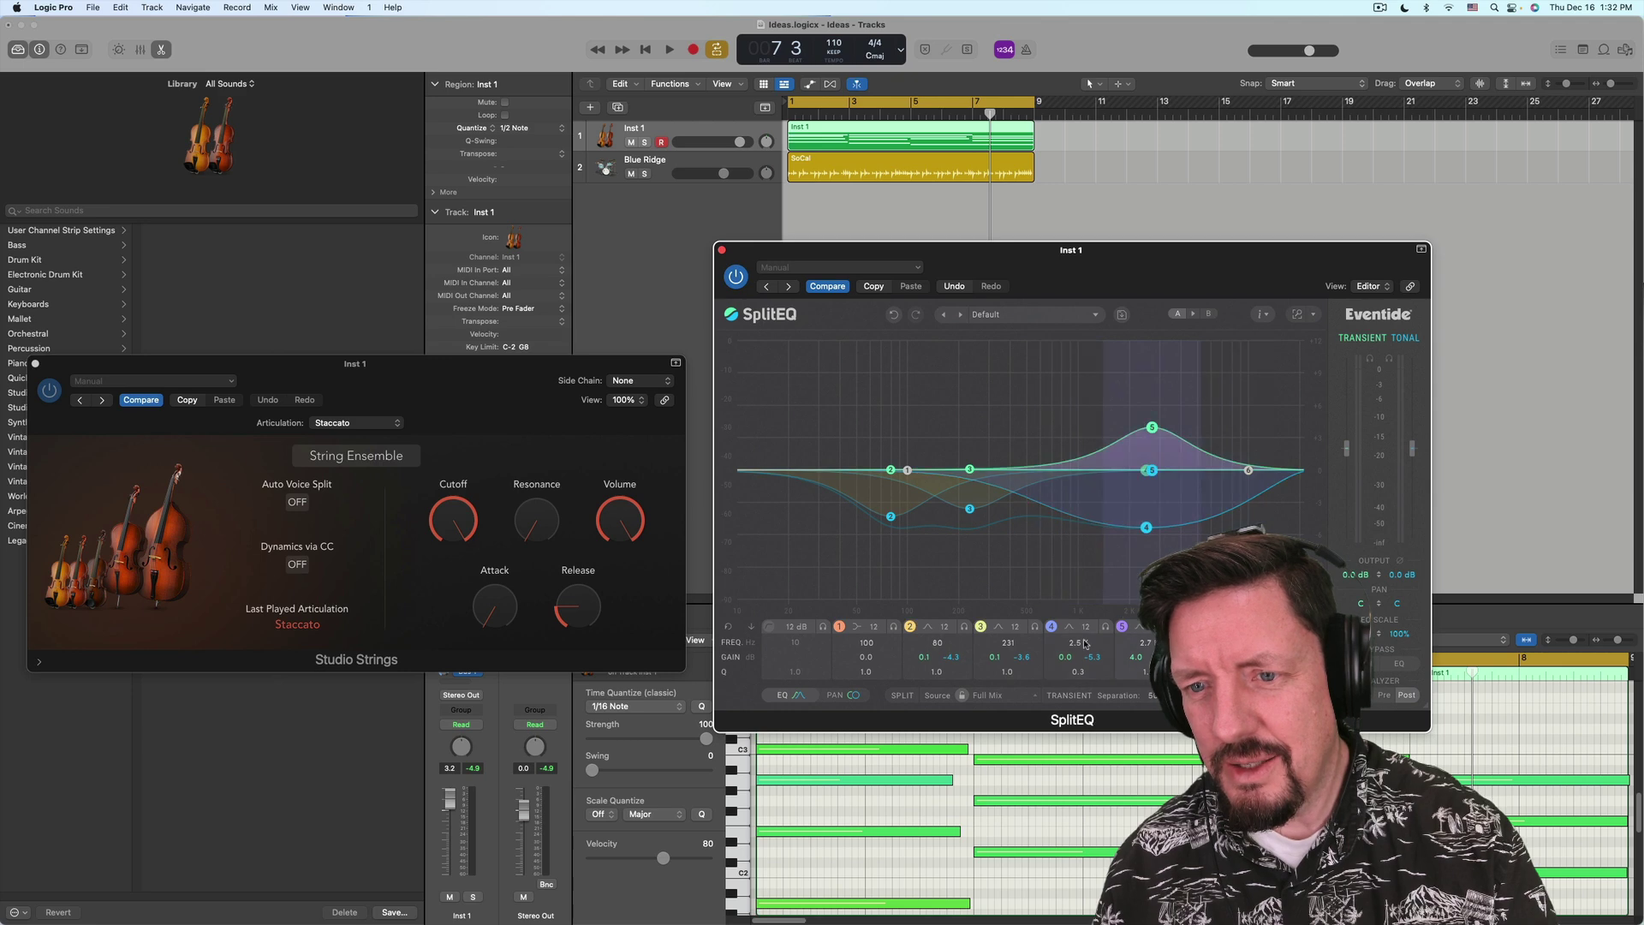
Step: Shift SplitEQ band 4's frequency from 2.5 kHz up to 3.5 kHz
mouse_move(1068, 660)
left_mouse_down()
mouse_move(1062, 625)
mouse_move(1066, 658)
left_mouse_up()
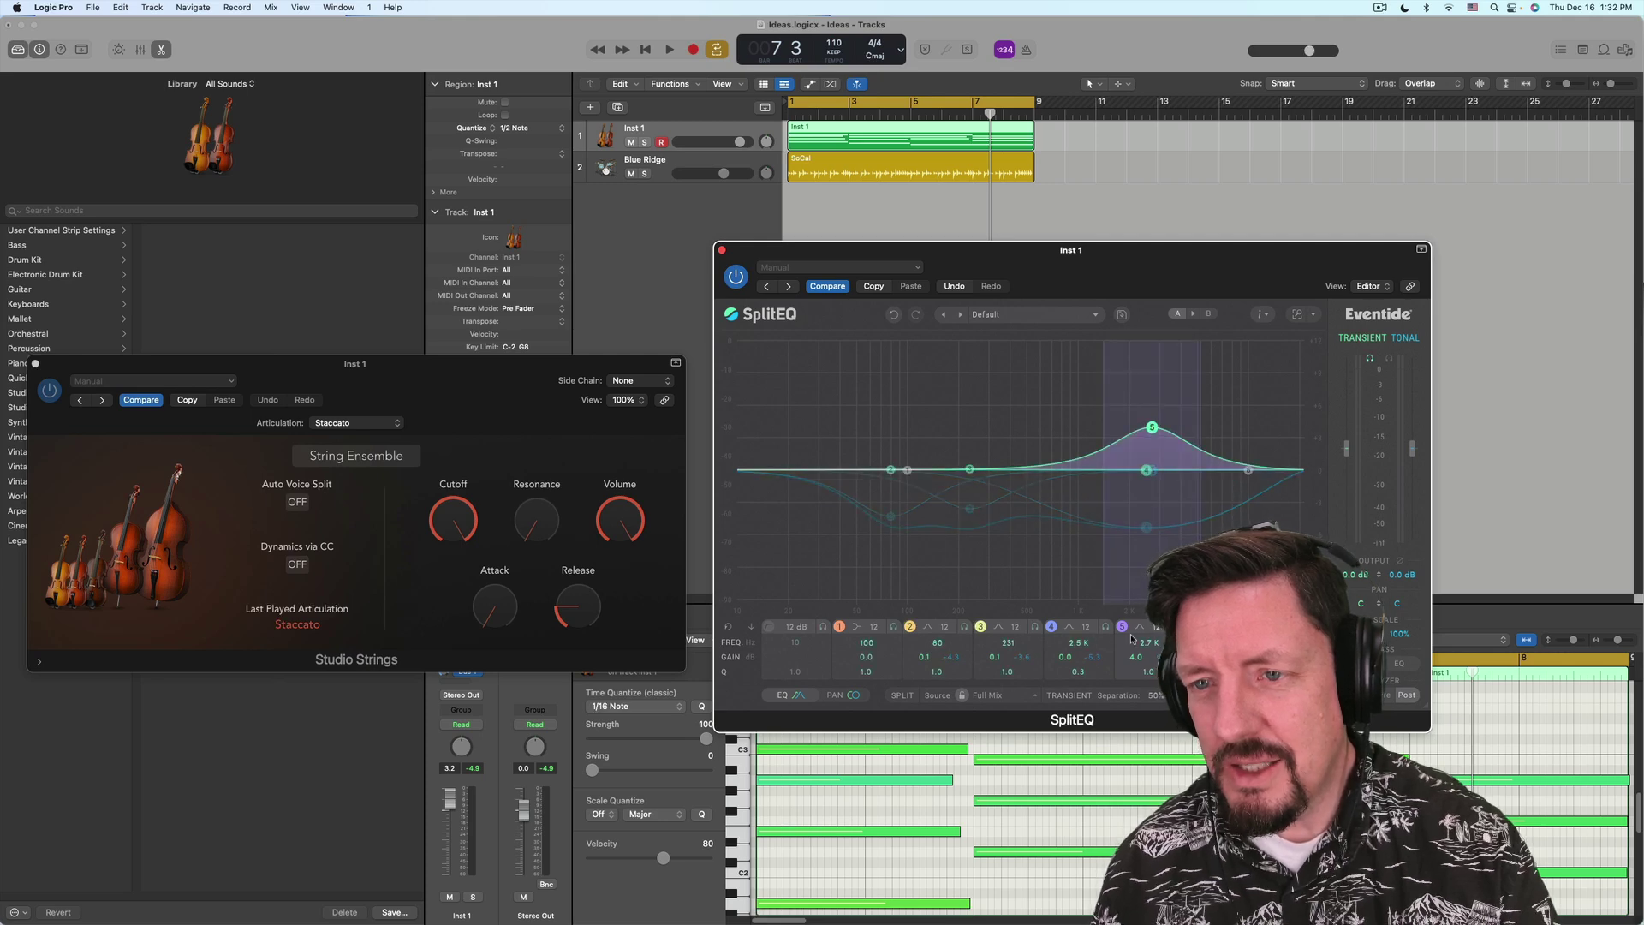
key("space")
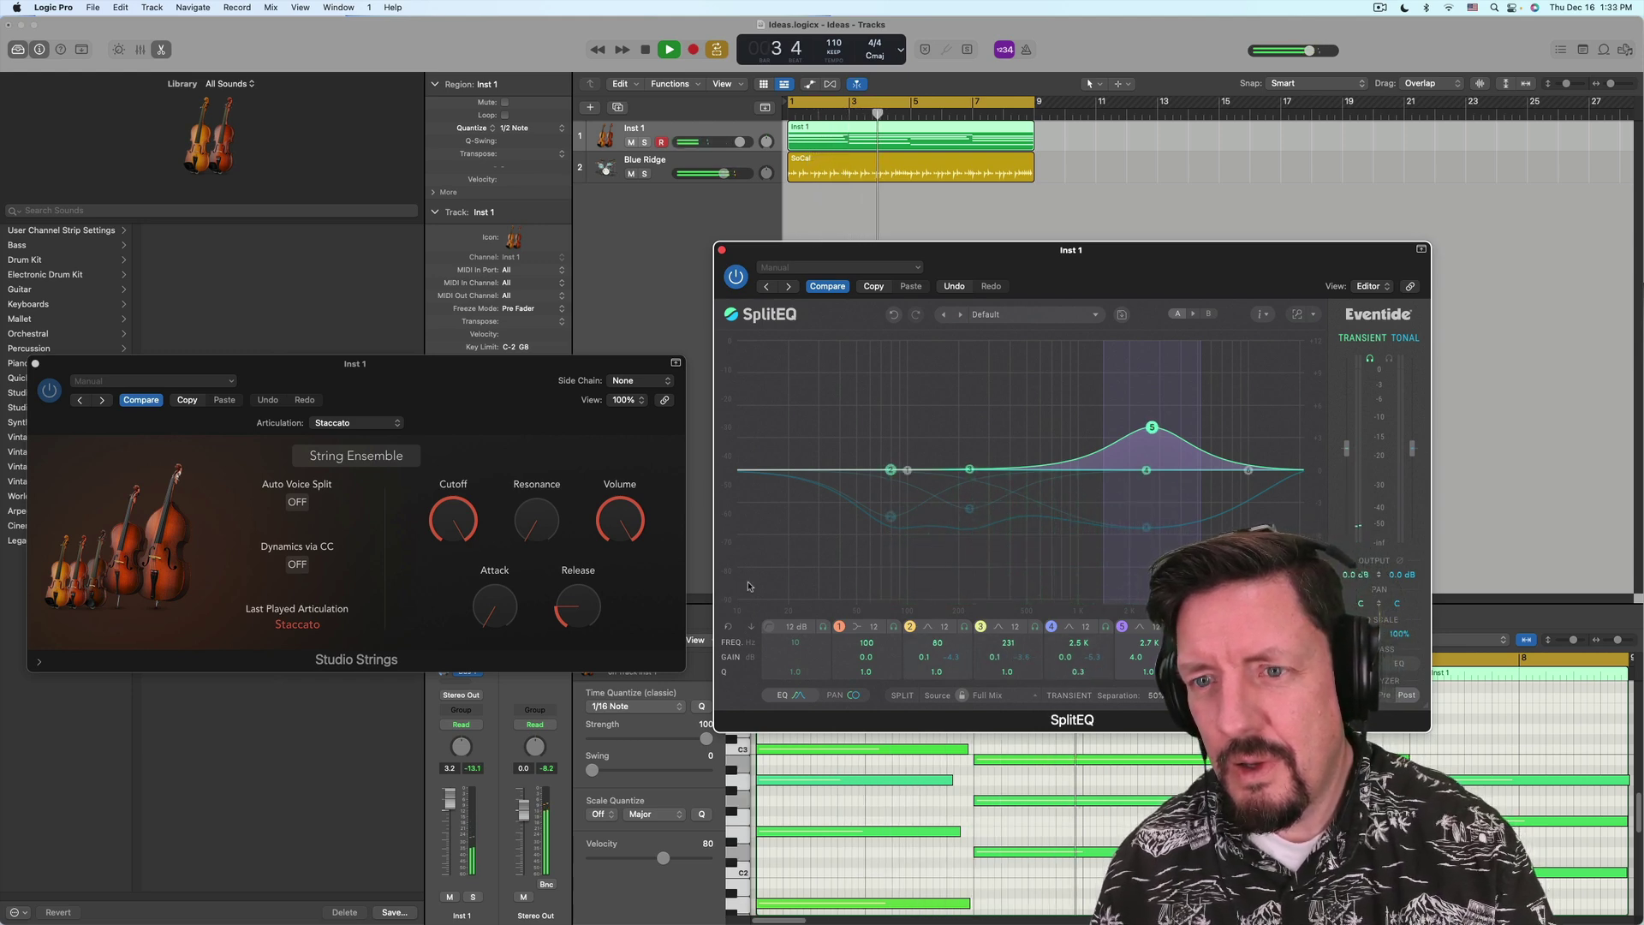
key("space")
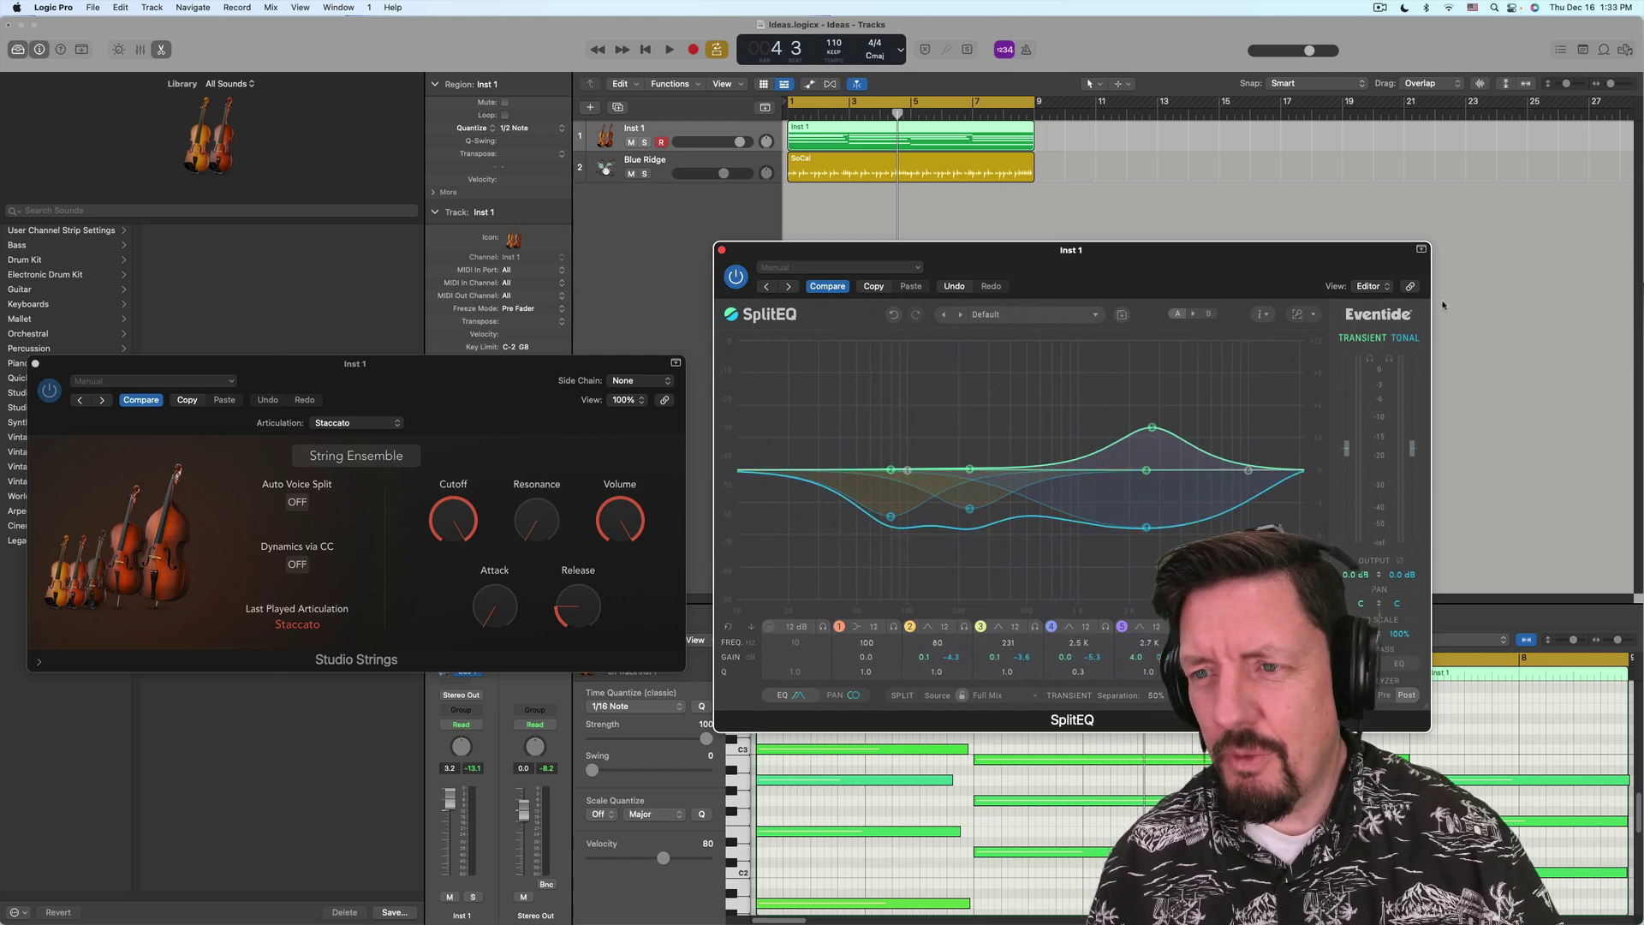
mouse_move(904, 624)
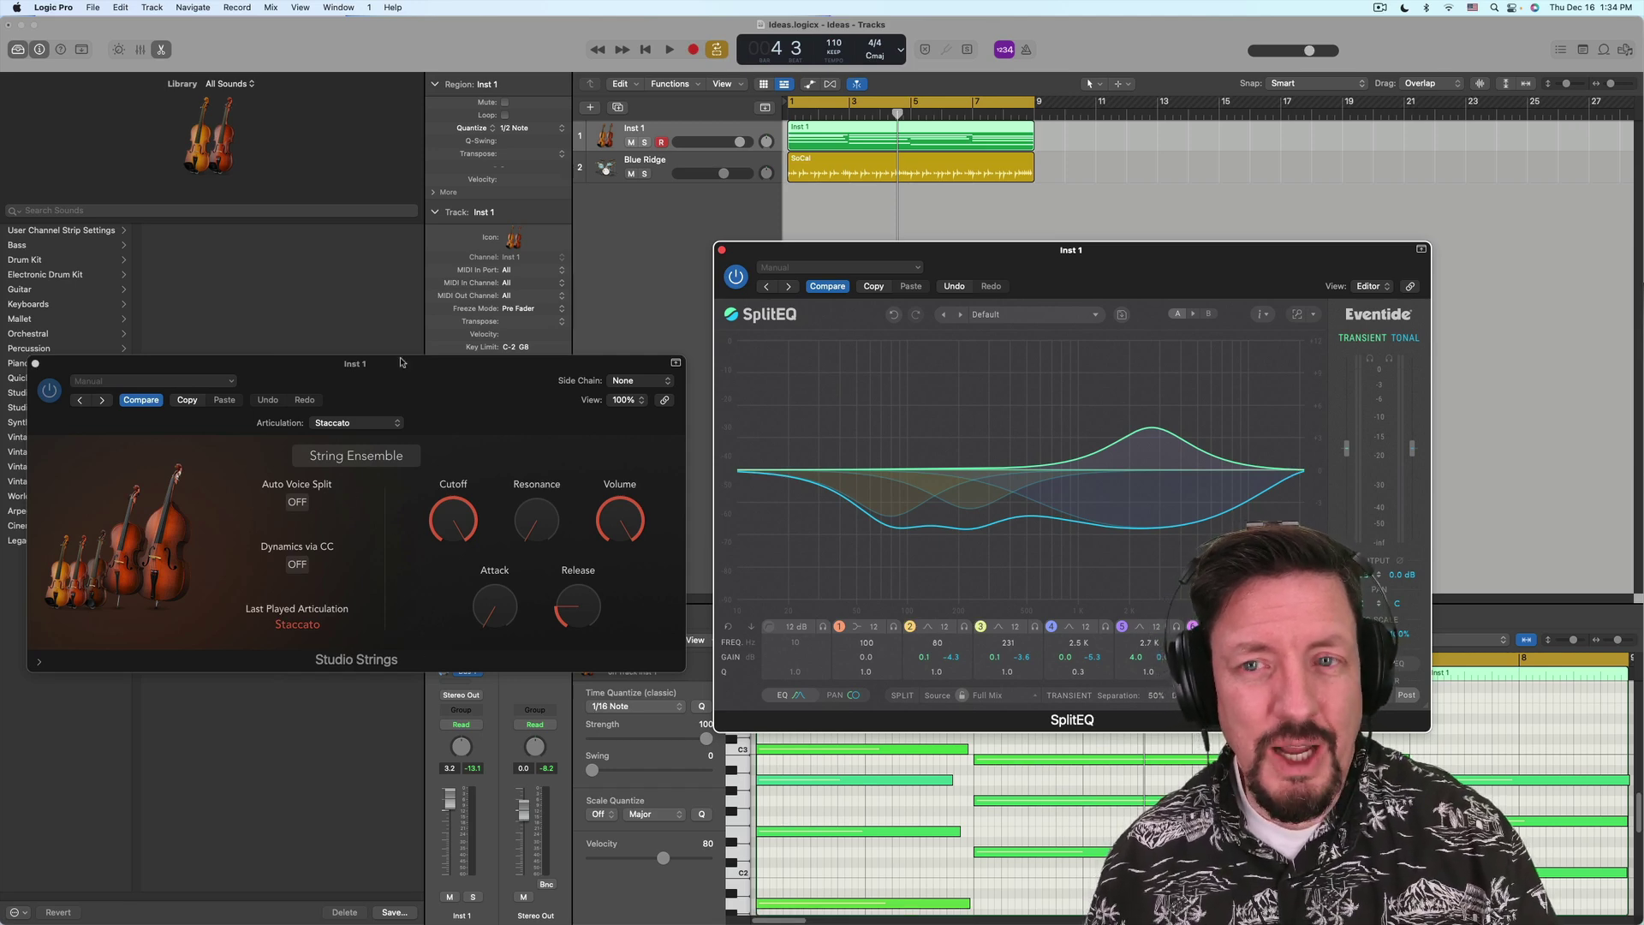
mouse_move(994, 447)
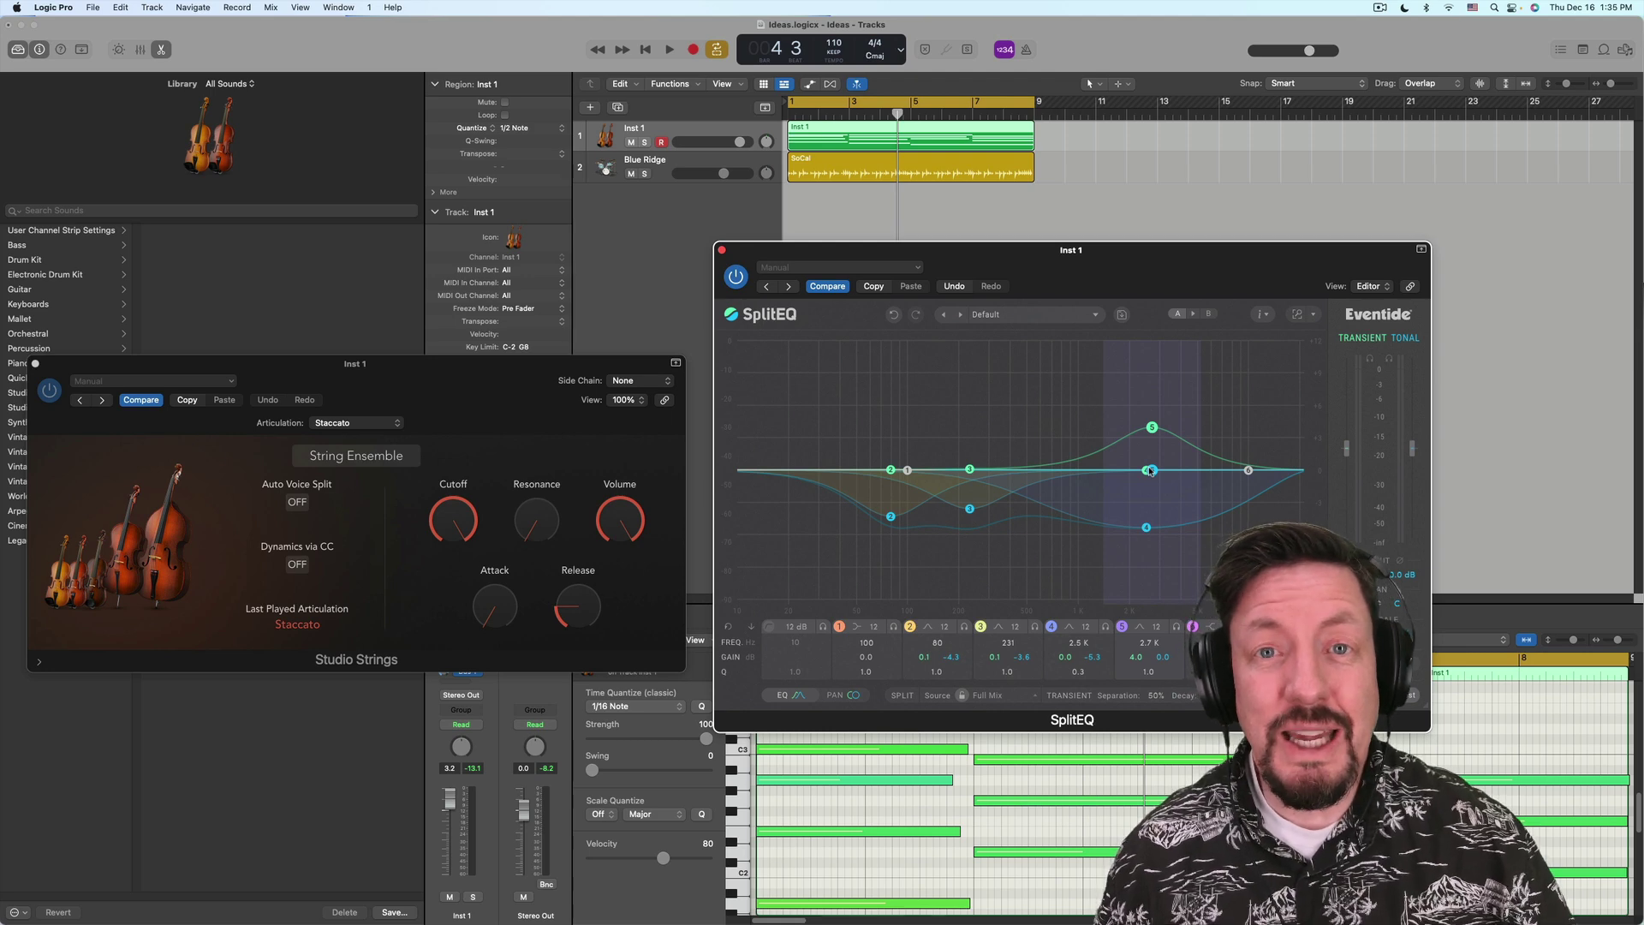
left_click(1149, 470)
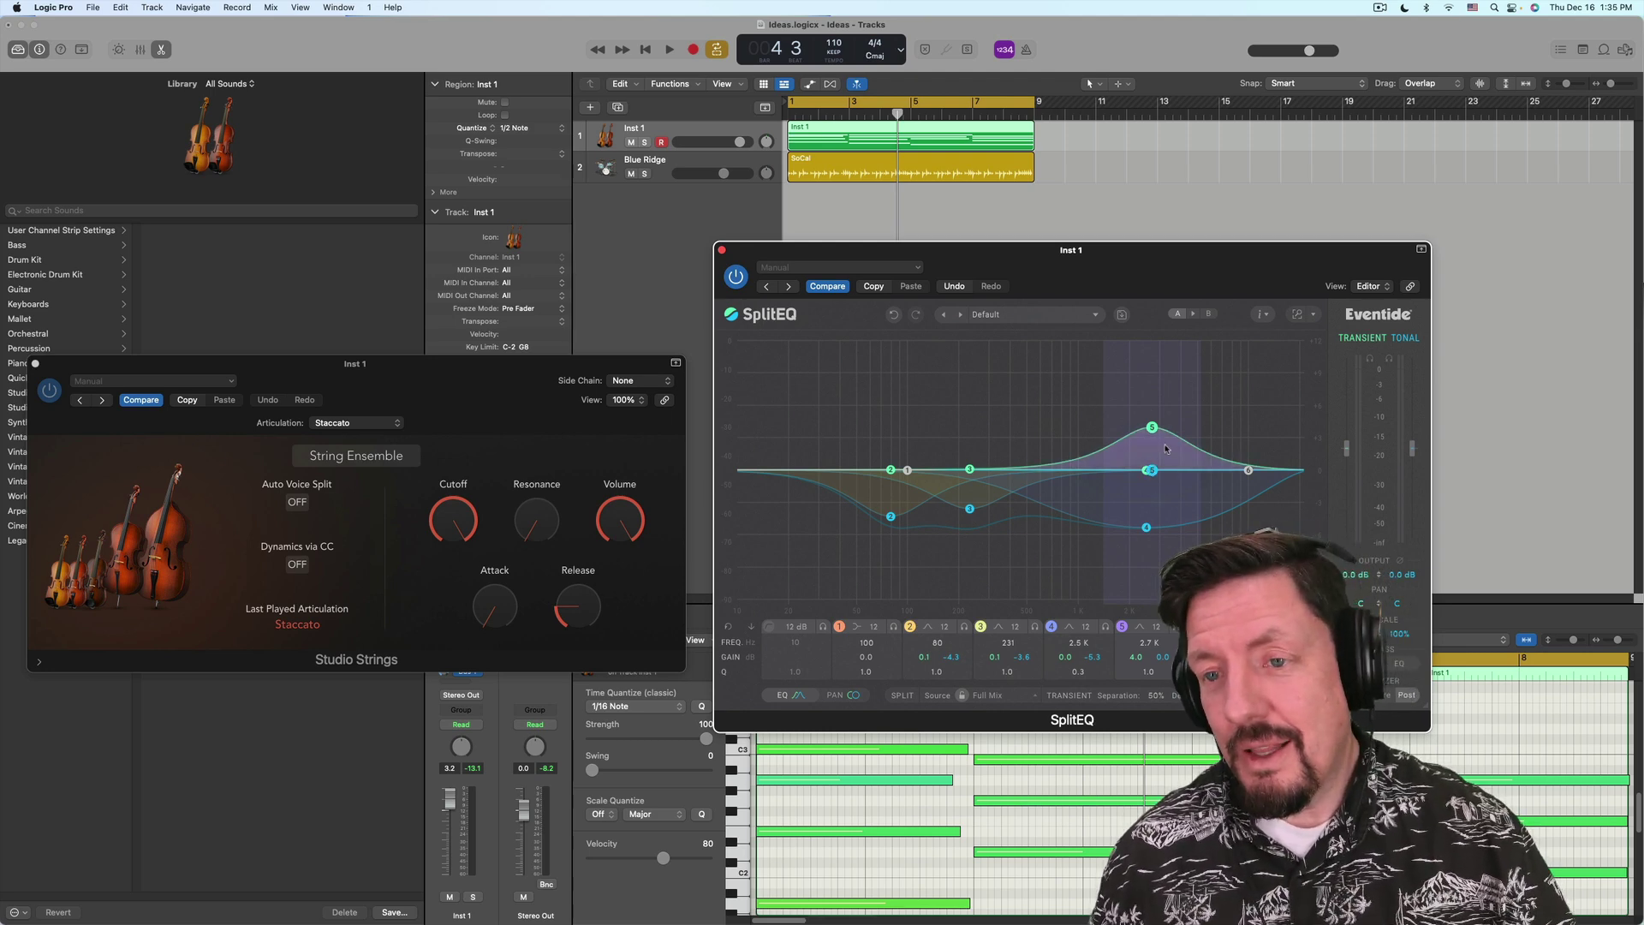